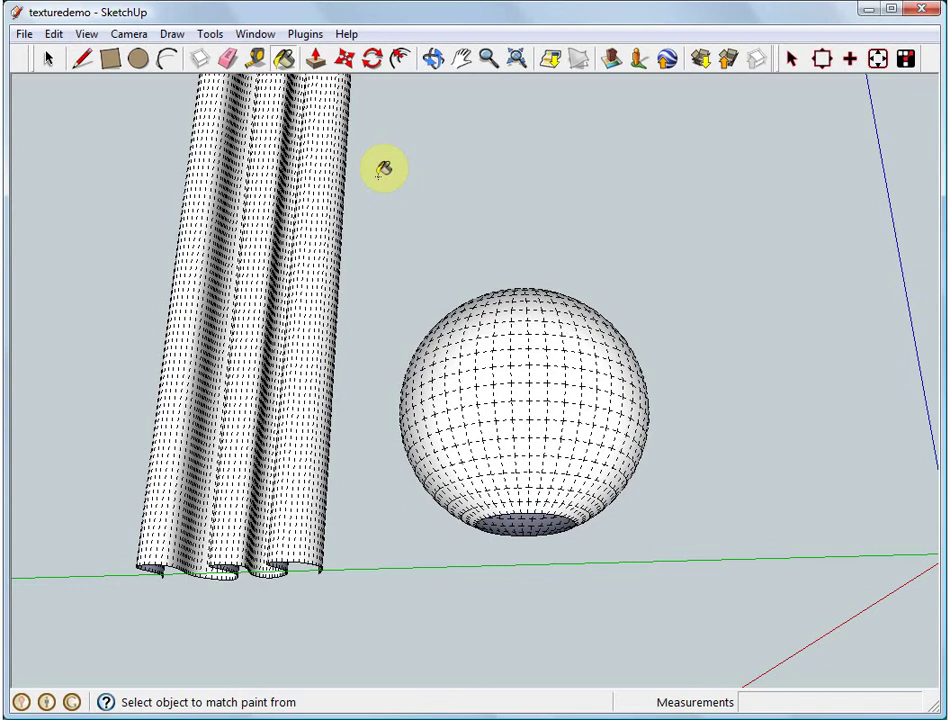
Switch off View > Hidden Geometry so the curtain and sphere render as smooth surfaces
mouse_move(384, 169)
middle_down()
mouse_move(418, 316)
mouse_move(386, 93)
mouse_move(471, 250)
mouse_move(437, 244)
mouse_move(556, 394)
mouse_move(612, 520)
mouse_move(481, 257)
mouse_move(486, 422)
mouse_move(476, 408)
middle_up()
click(88, 35)
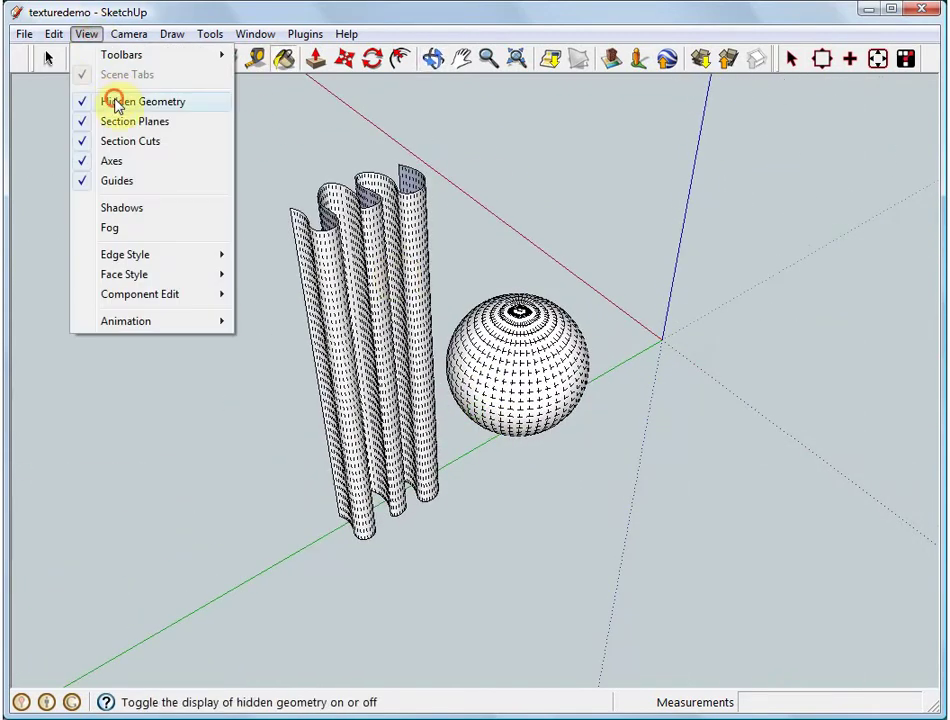
click(115, 100)
middle_drag(670, 280, 350, 160)
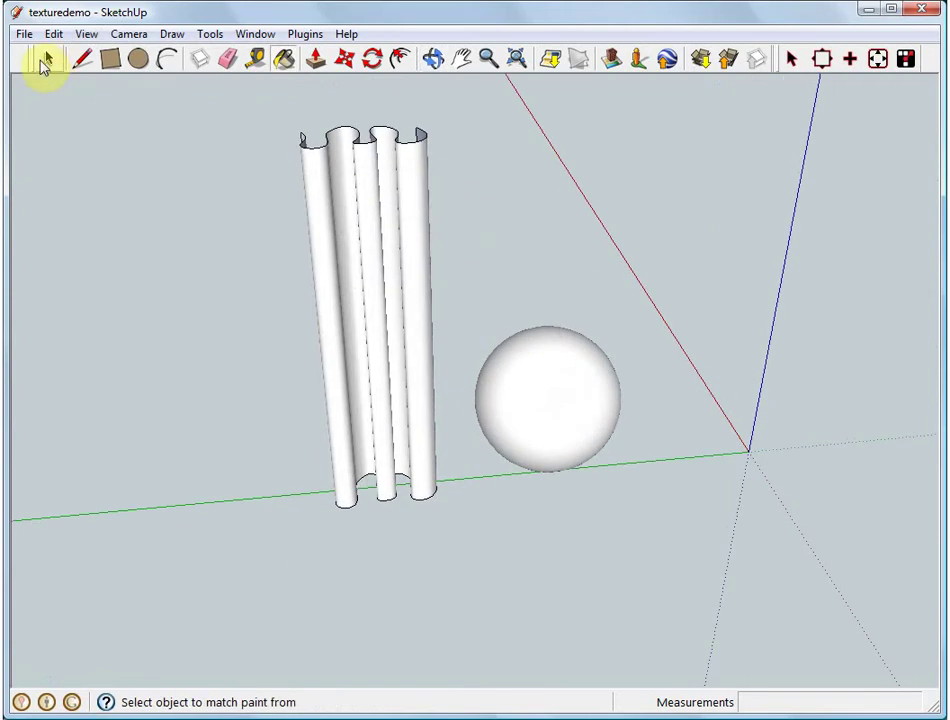
Create a front-only, Unwrap-mapped 640×480 jpg texture on the wavy curtain
click(45, 61)
click(364, 250)
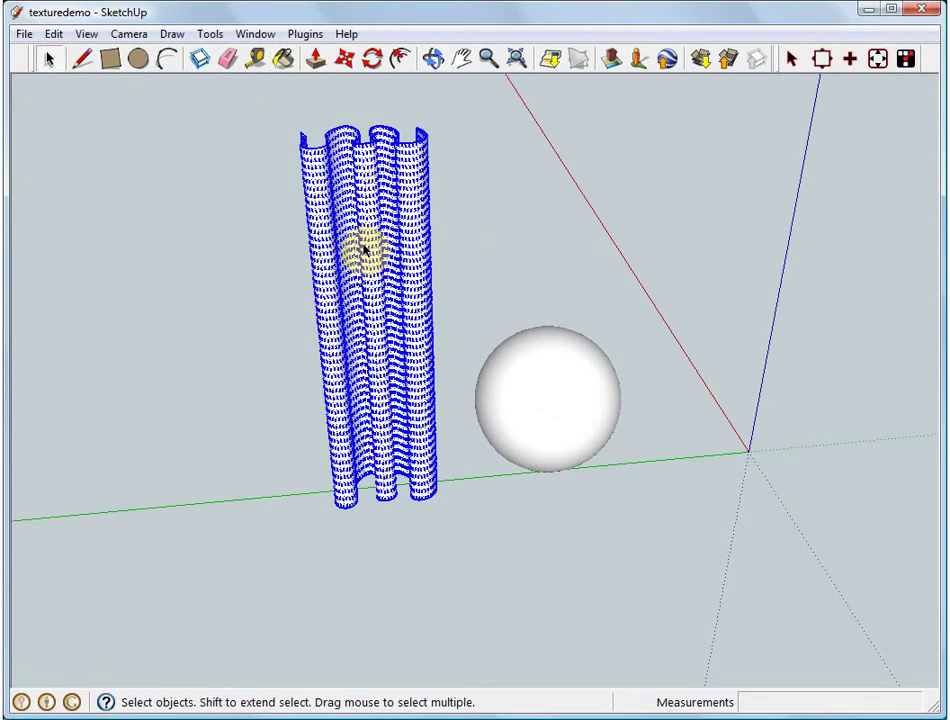
right_click(364, 250)
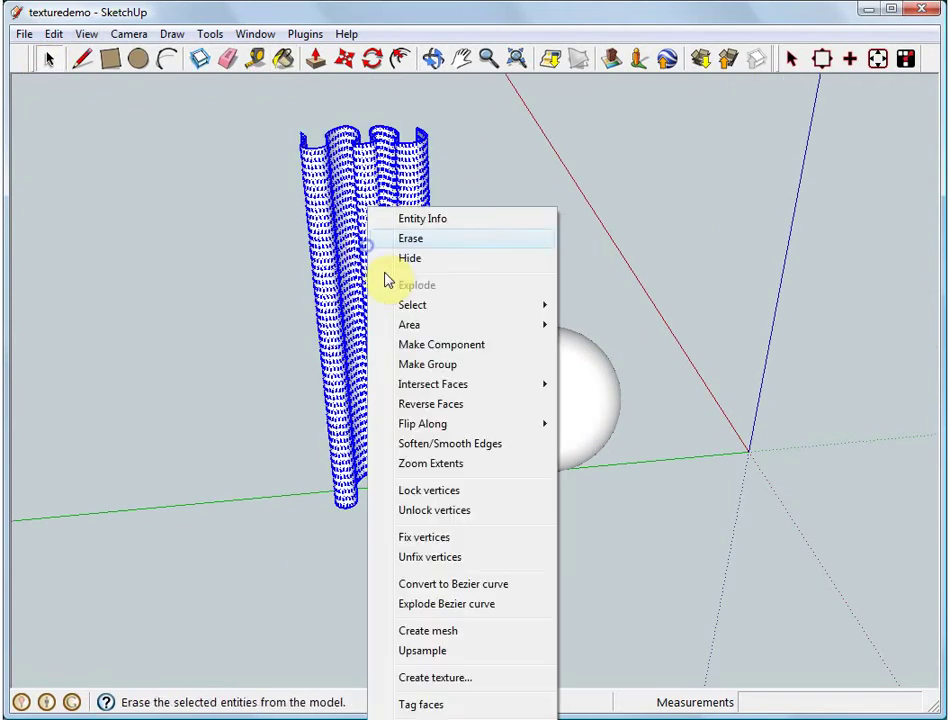
click(449, 678)
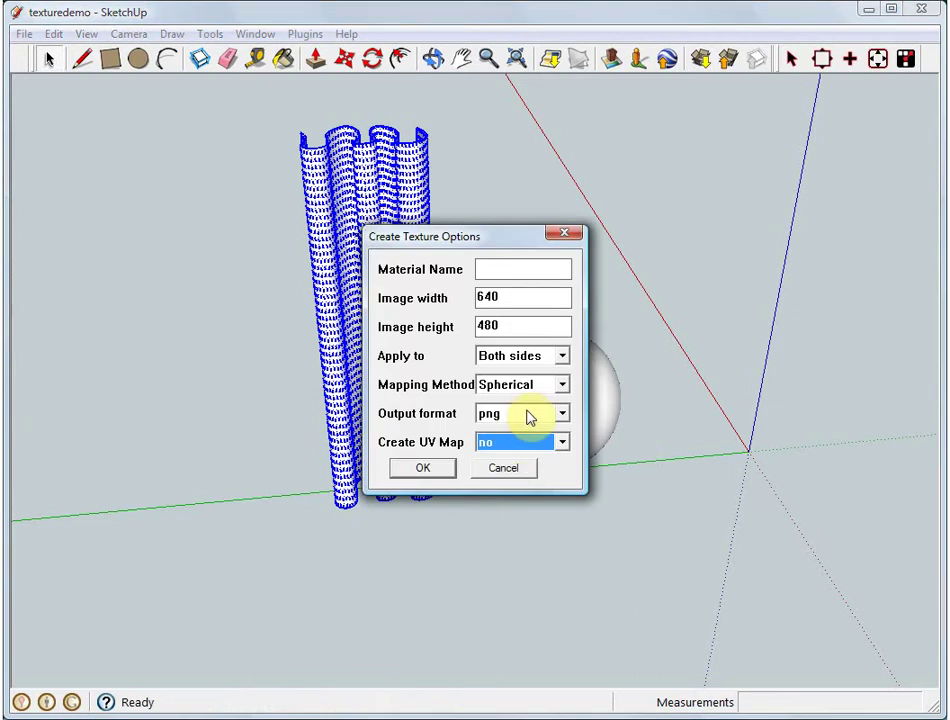
click(566, 413)
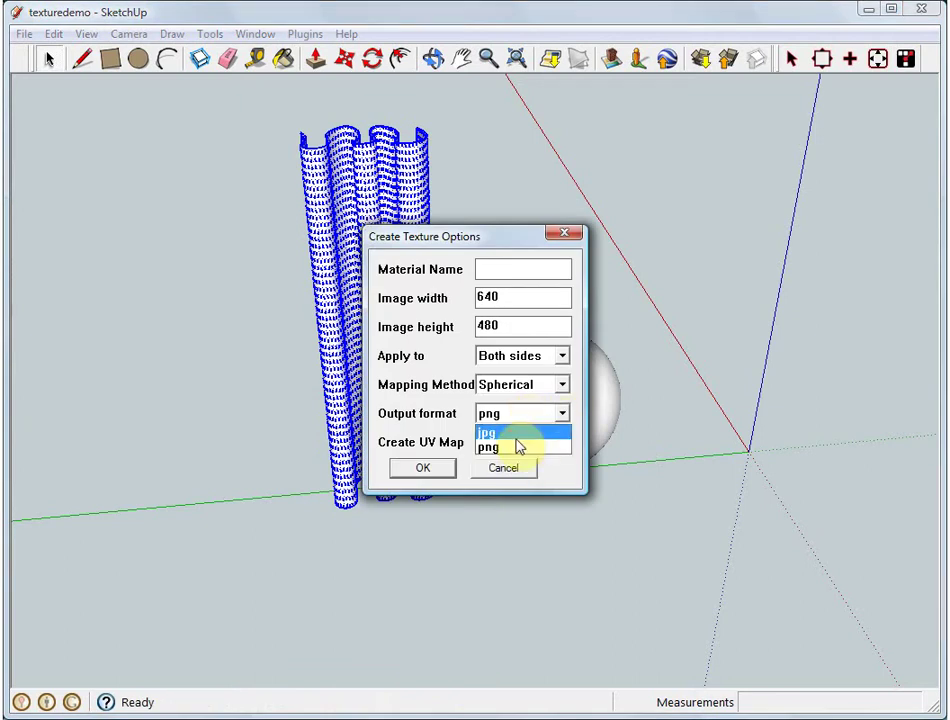
click(530, 433)
click(562, 388)
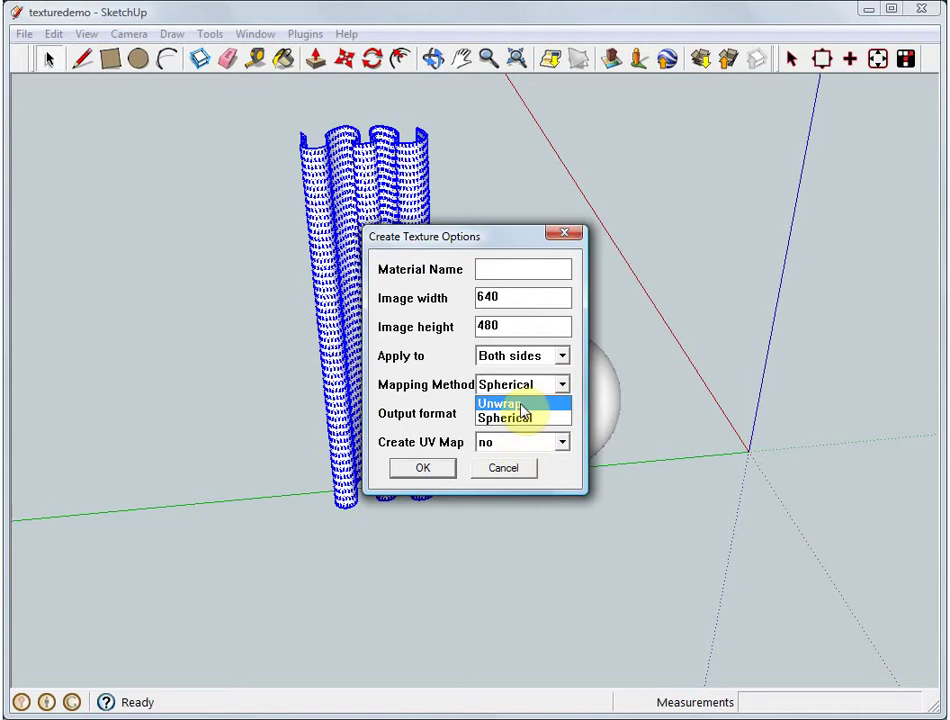
click(522, 406)
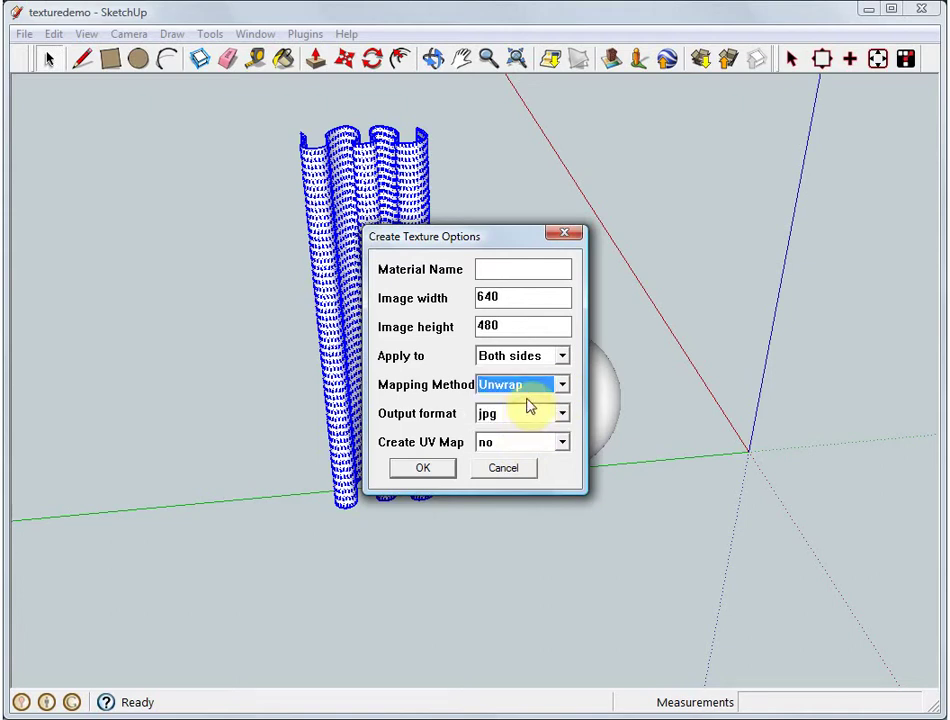
click(562, 357)
click(494, 390)
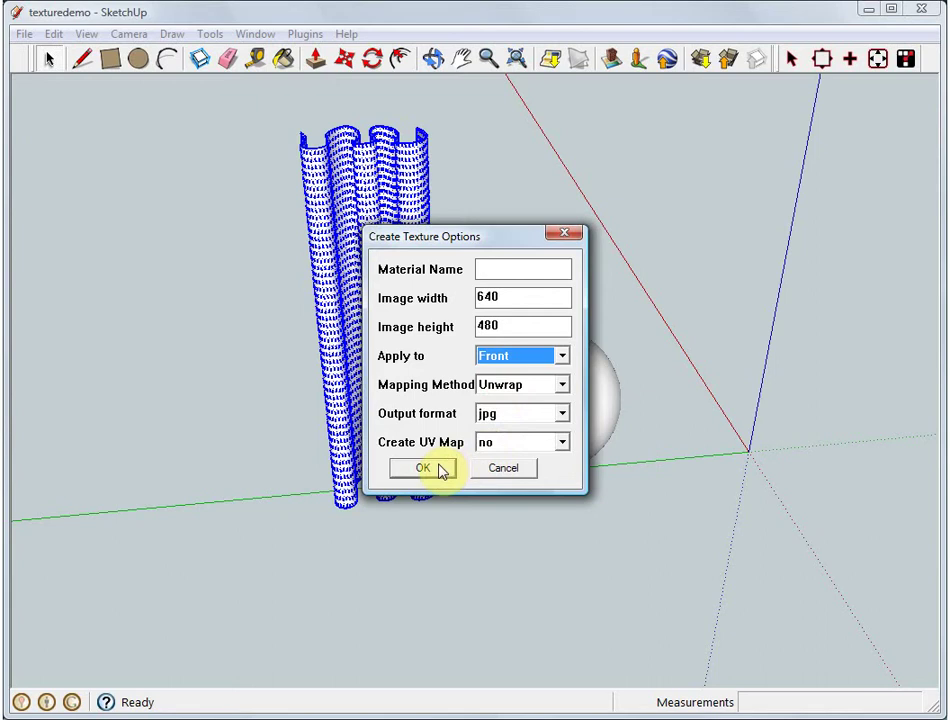
click(423, 469)
Open the curtain's In Model material in GIMP with Edit Texture Image
middle_drag(424, 450, 375, 206)
scroll(377, 222, up, 2)
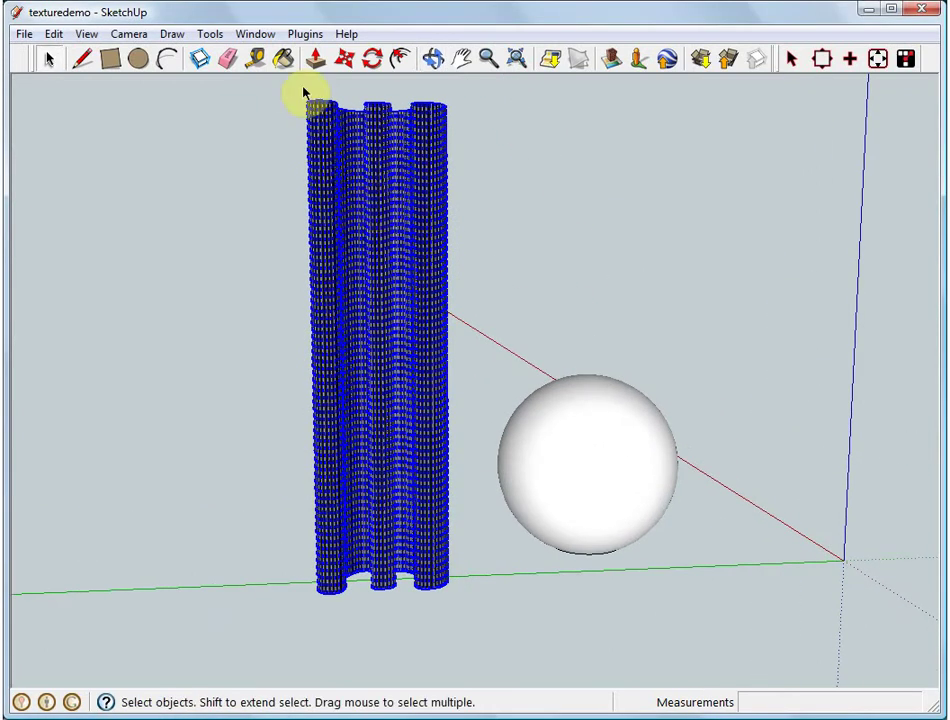
click(283, 60)
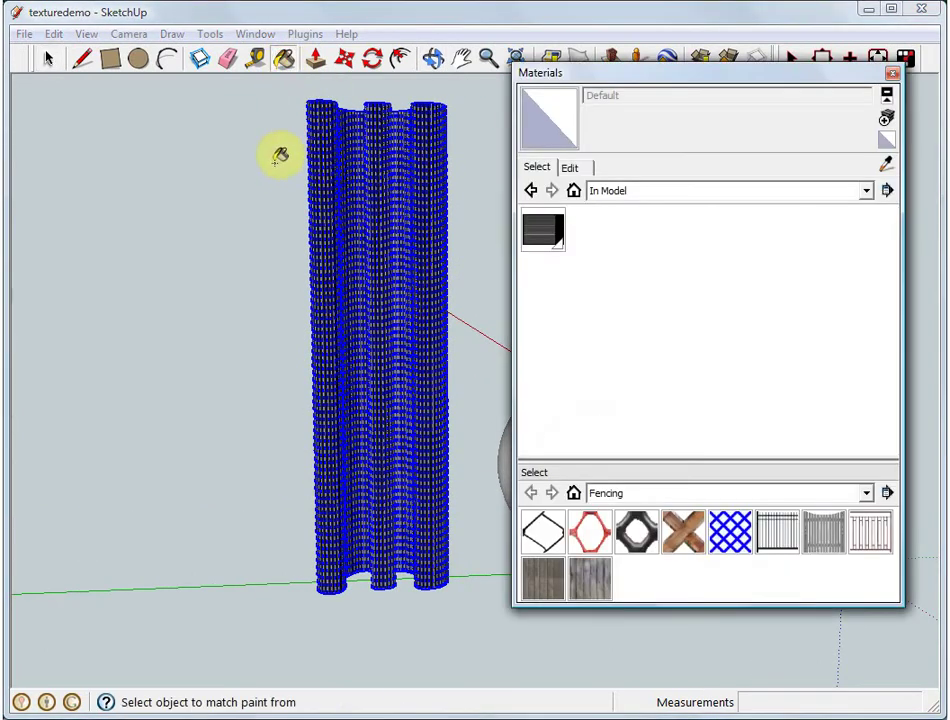
right_click(555, 233)
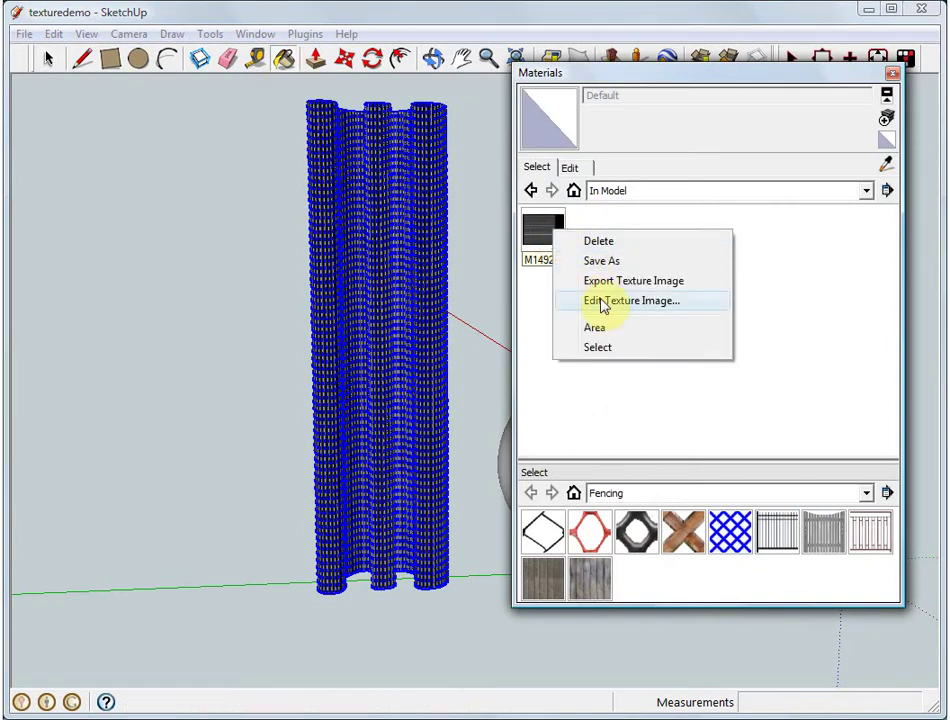
click(601, 302)
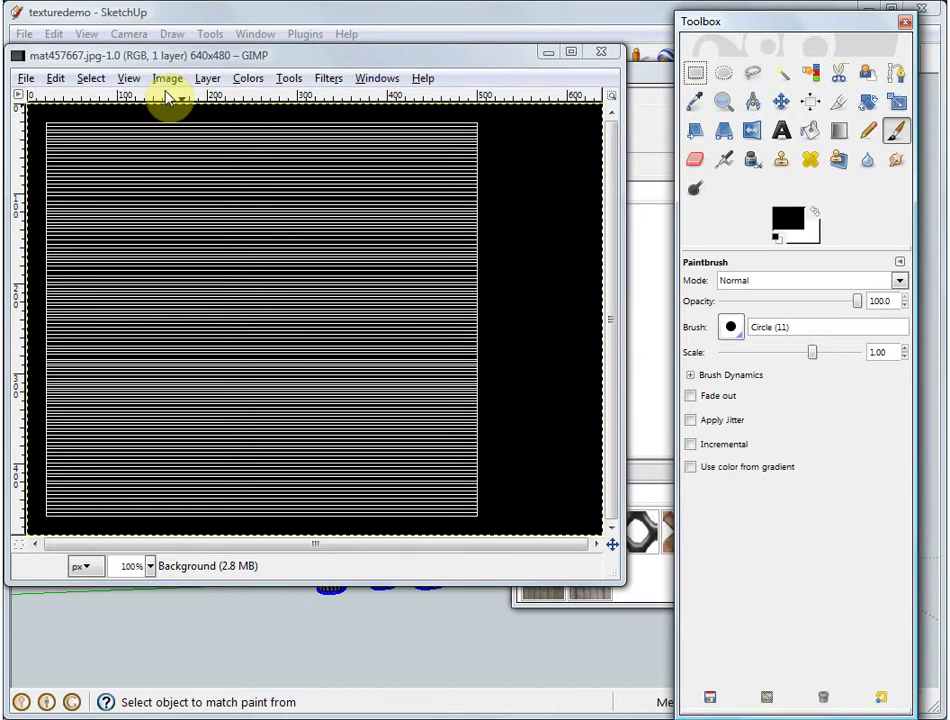
Render a larger-square Checkerboard over the texture, then rectangle-select a tall central box
click(330, 79)
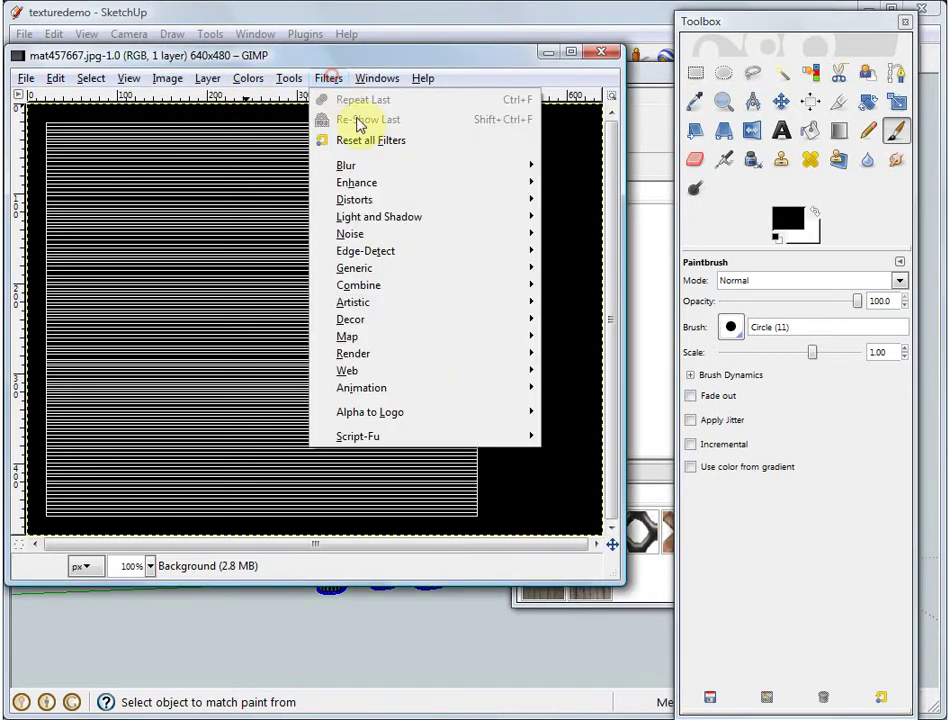
mouse_move(430, 356)
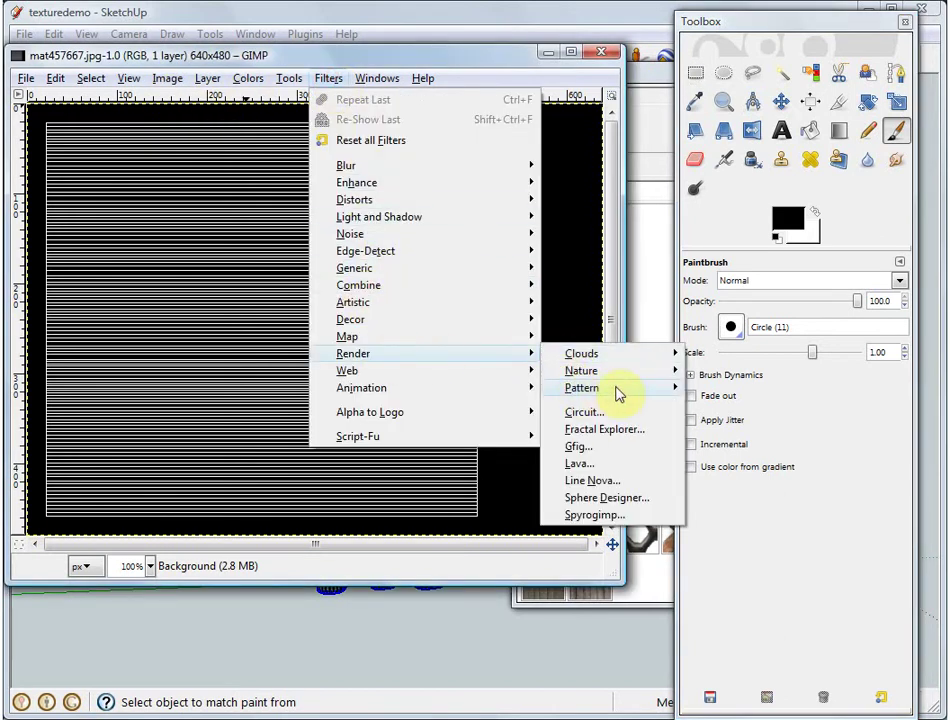
mouse_move(618, 393)
click(712, 392)
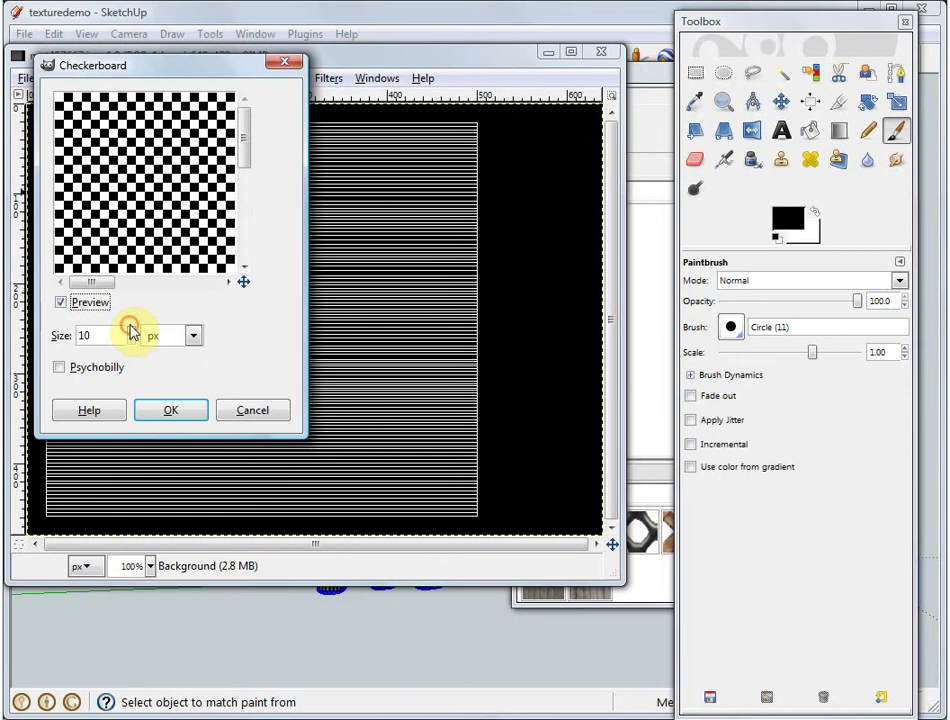
click(130, 332)
click(170, 412)
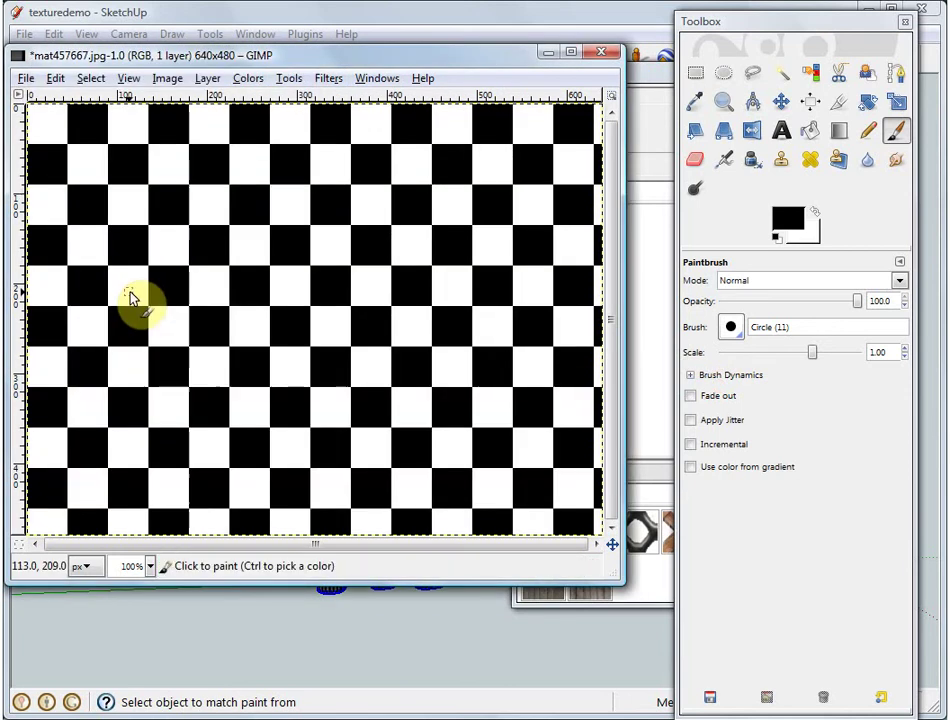
click(700, 76)
drag(138, 113, 440, 546)
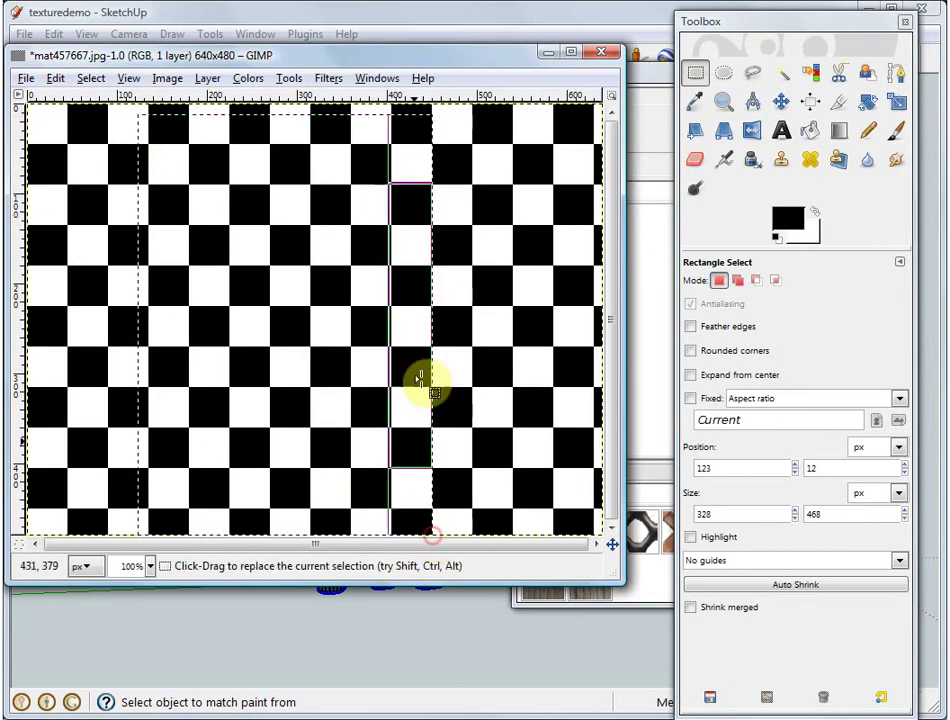
Render a Sinus pattern with larger X/Y scale and complexity into the selection, then deselect
click(329, 78)
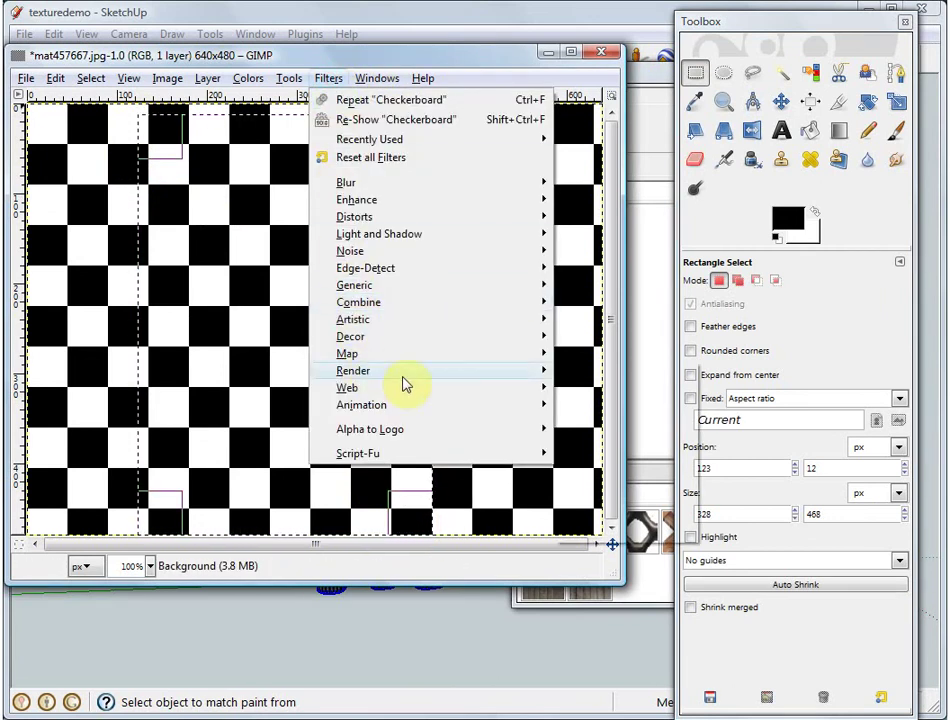
mouse_move(400, 372)
mouse_move(690, 405)
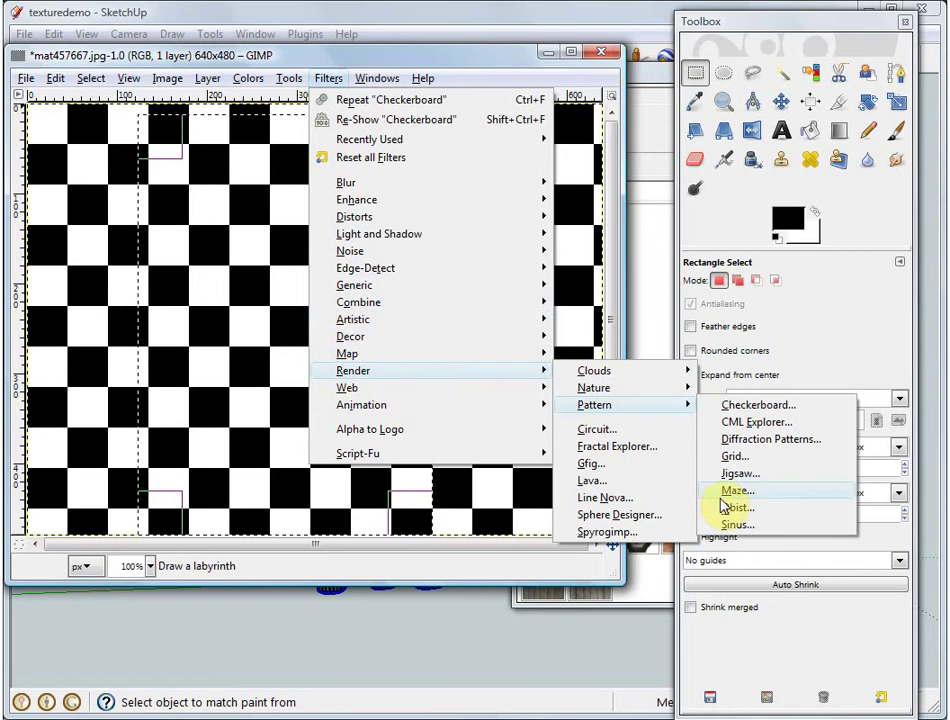
click(735, 525)
drag(262, 190, 282, 164)
drag(242, 215, 290, 217)
click(343, 393)
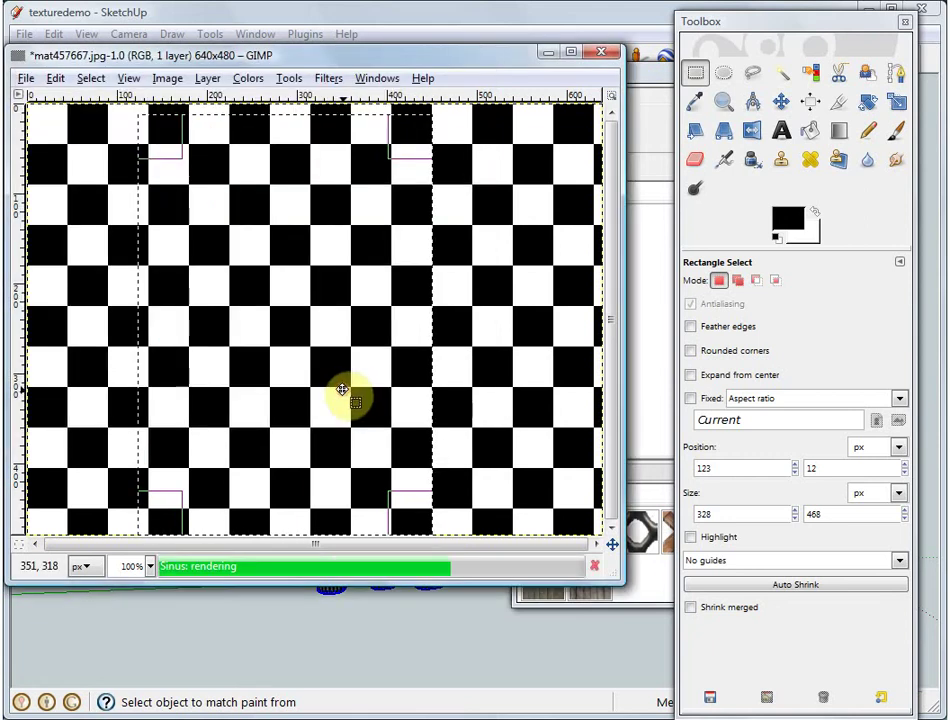
click(95, 82)
click(110, 121)
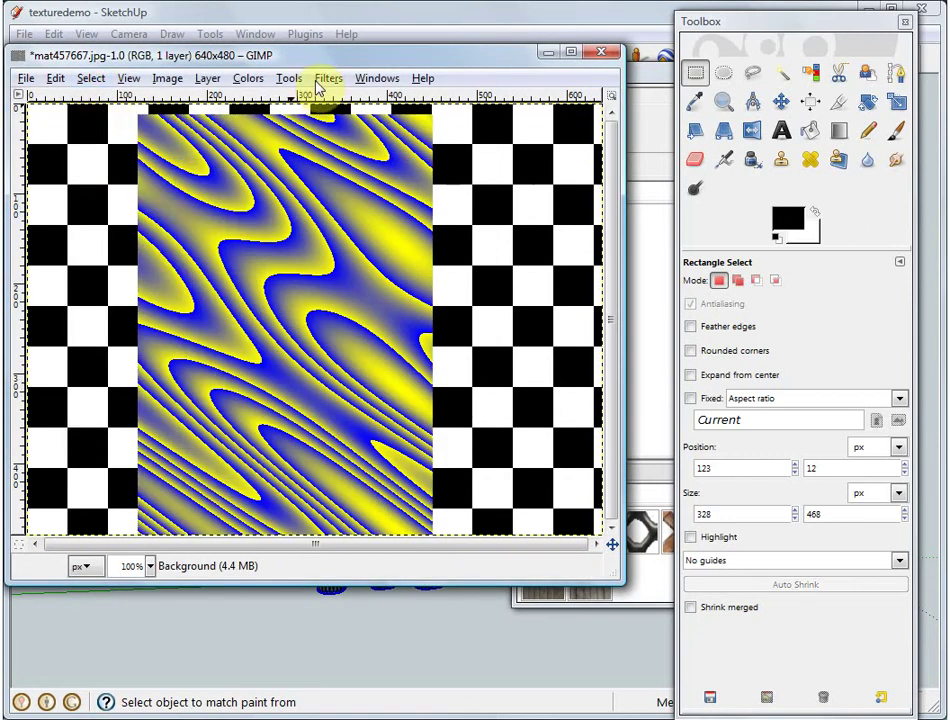
Apply the Clothify artistic filter to the whole image
click(325, 80)
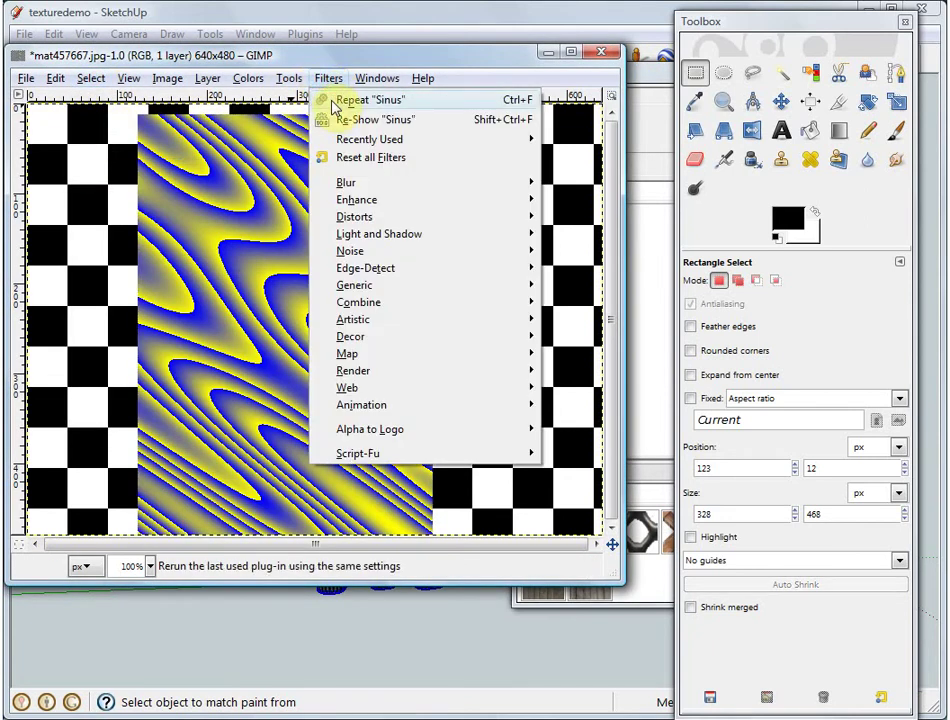
mouse_move(377, 324)
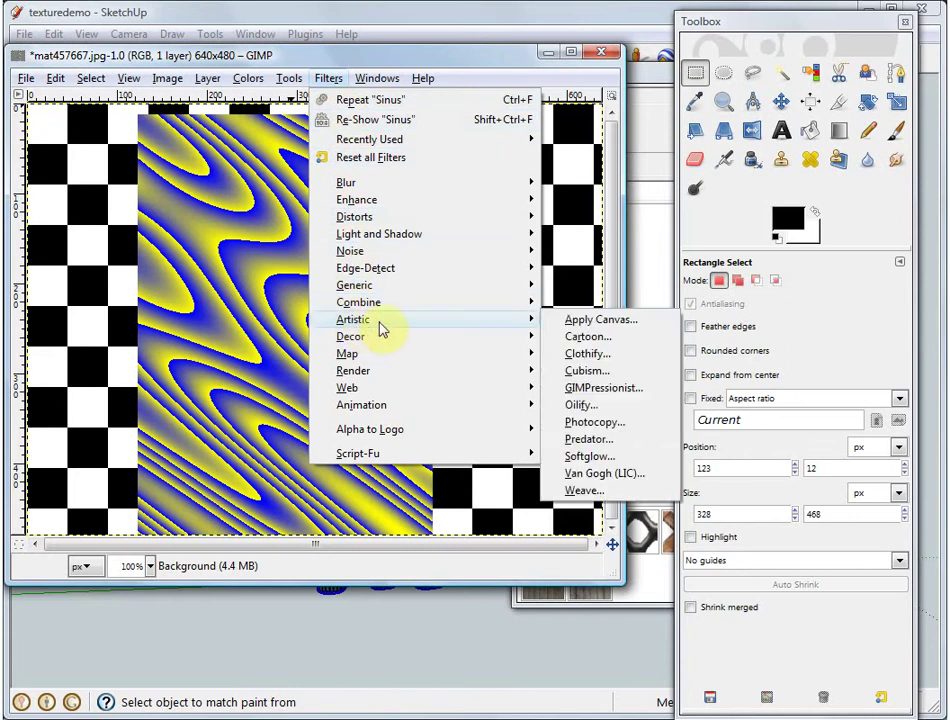
click(570, 356)
click(318, 368)
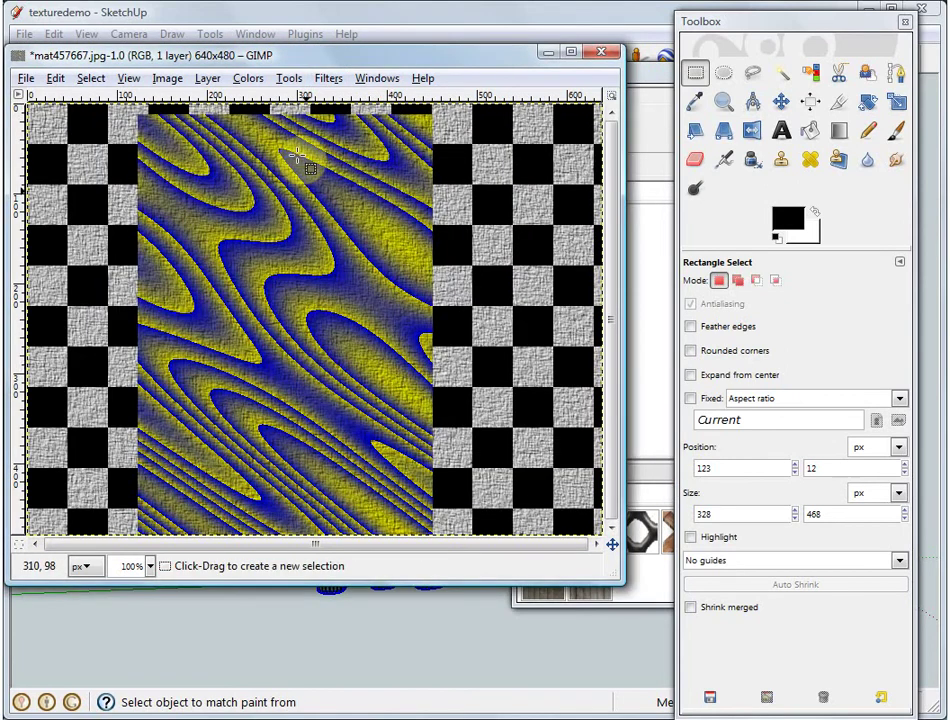
Set Brightness-Contrast to brightness 60 and contrast 25
click(248, 79)
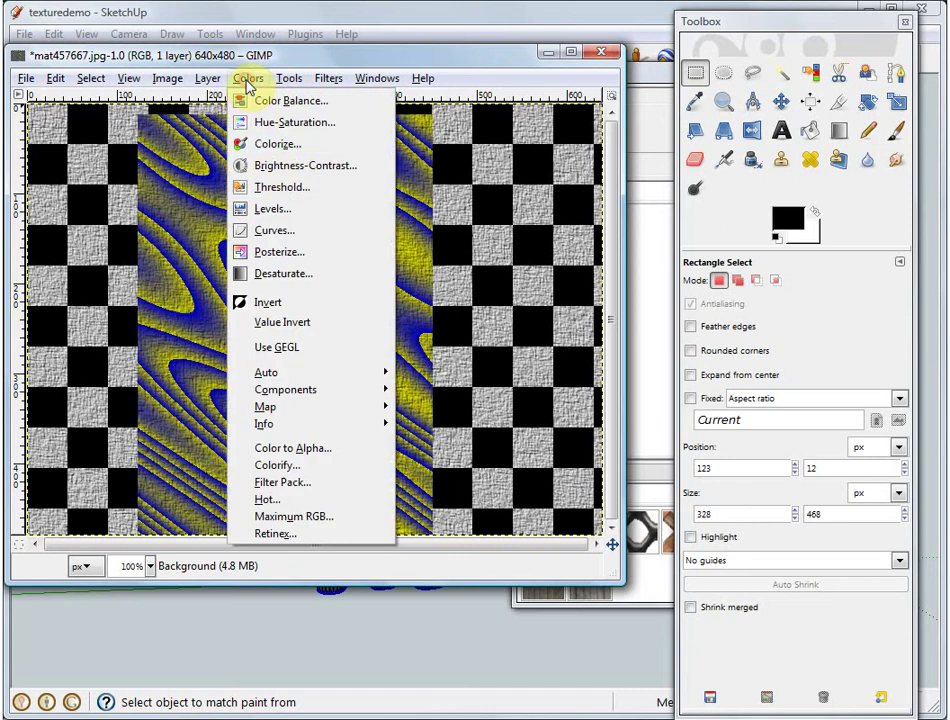
click(272, 166)
drag(600, 207, 621, 230)
click(645, 201)
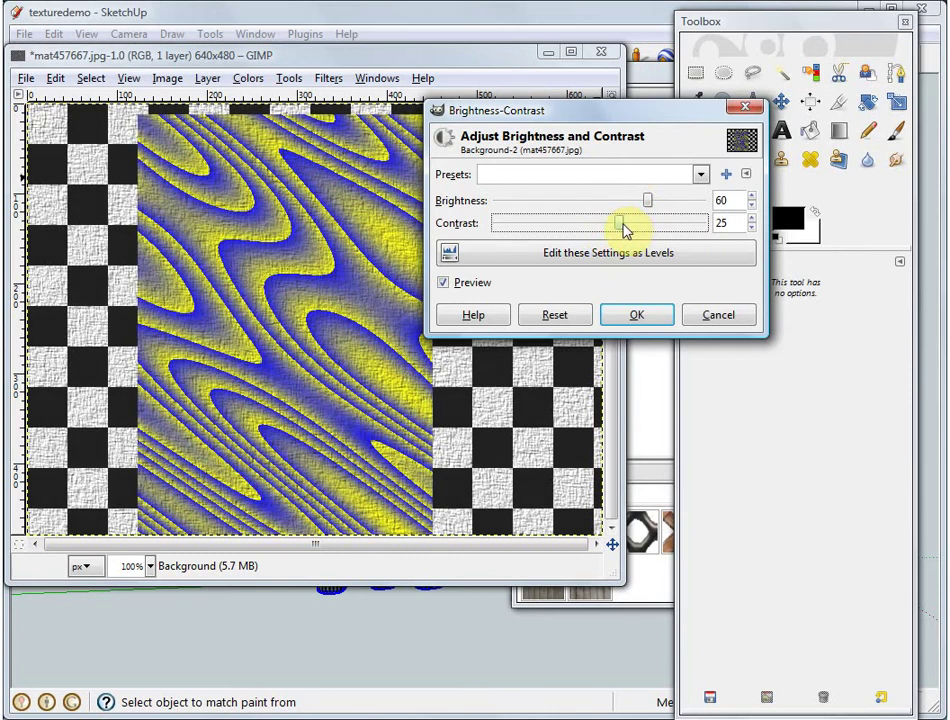
click(659, 316)
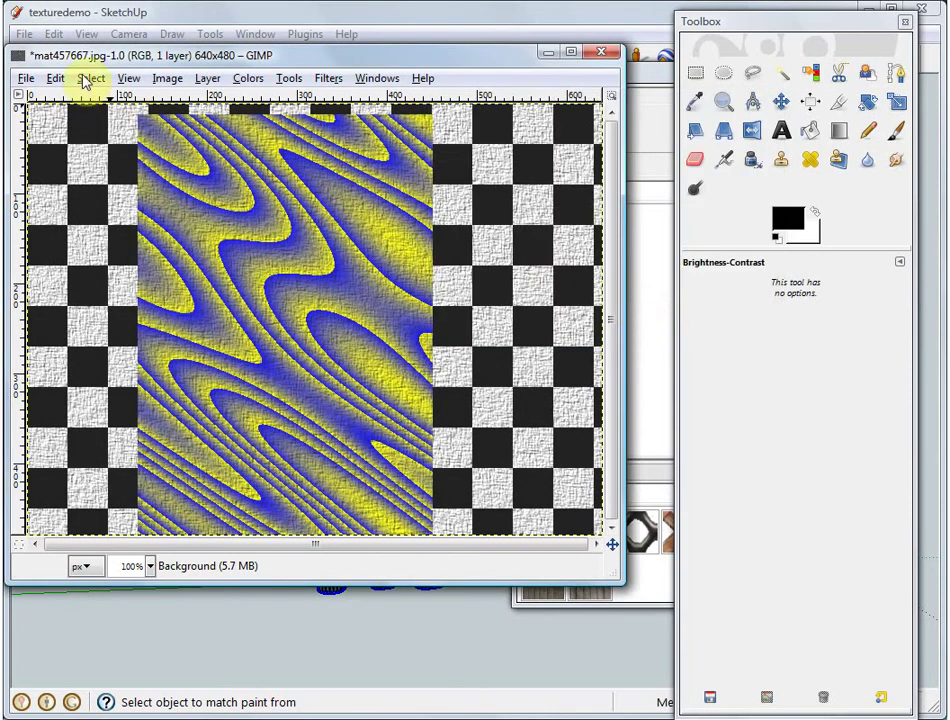
Save mat457667.jpg in GIMP, close the image and quit GIMP
click(27, 80)
click(64, 223)
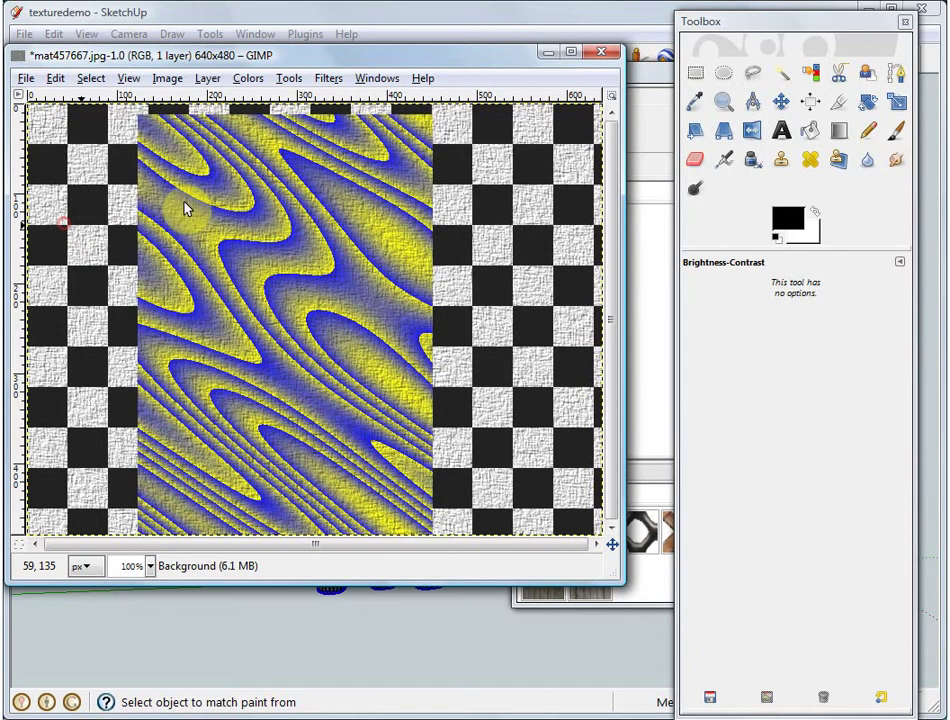
click(603, 53)
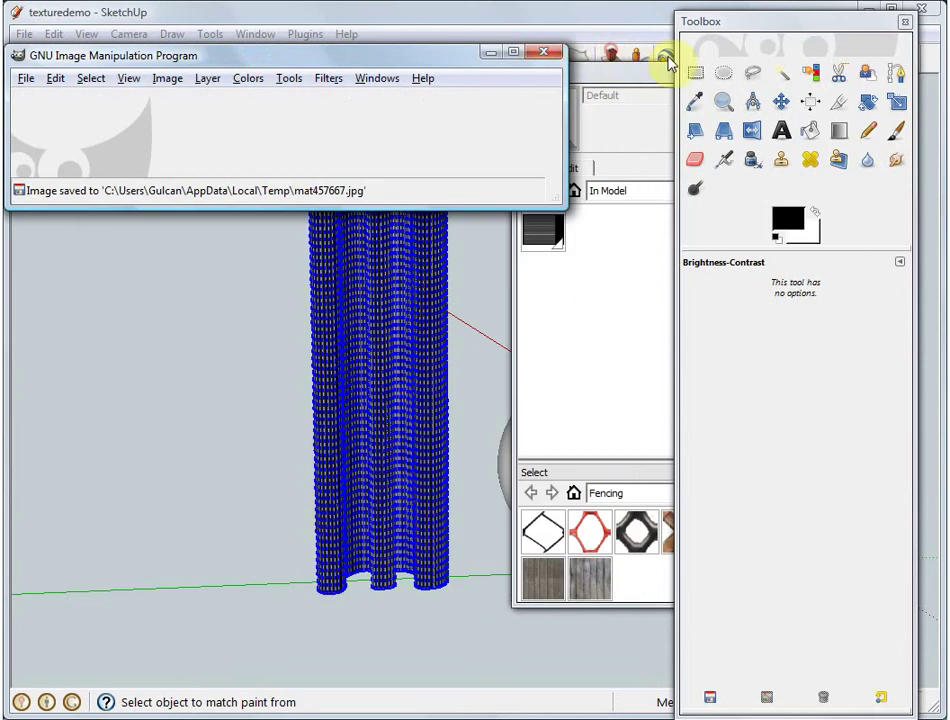
click(557, 55)
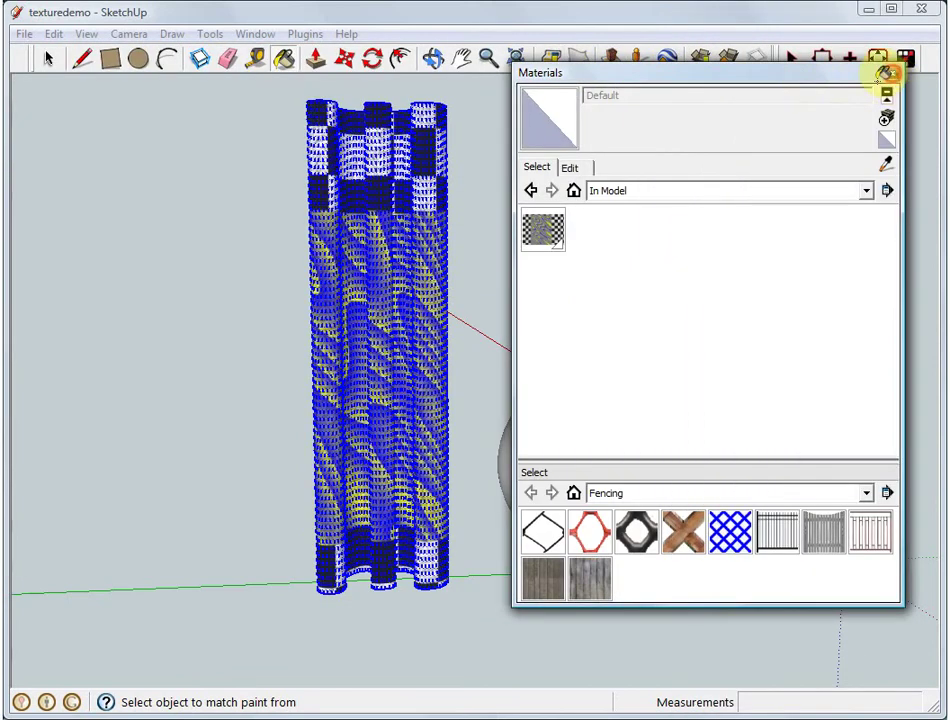
Close the materials list and orbit around to inspect the newly textured curtain
click(884, 74)
middle_drag(435, 233, 695, 223)
scroll(470, 360, up, 3)
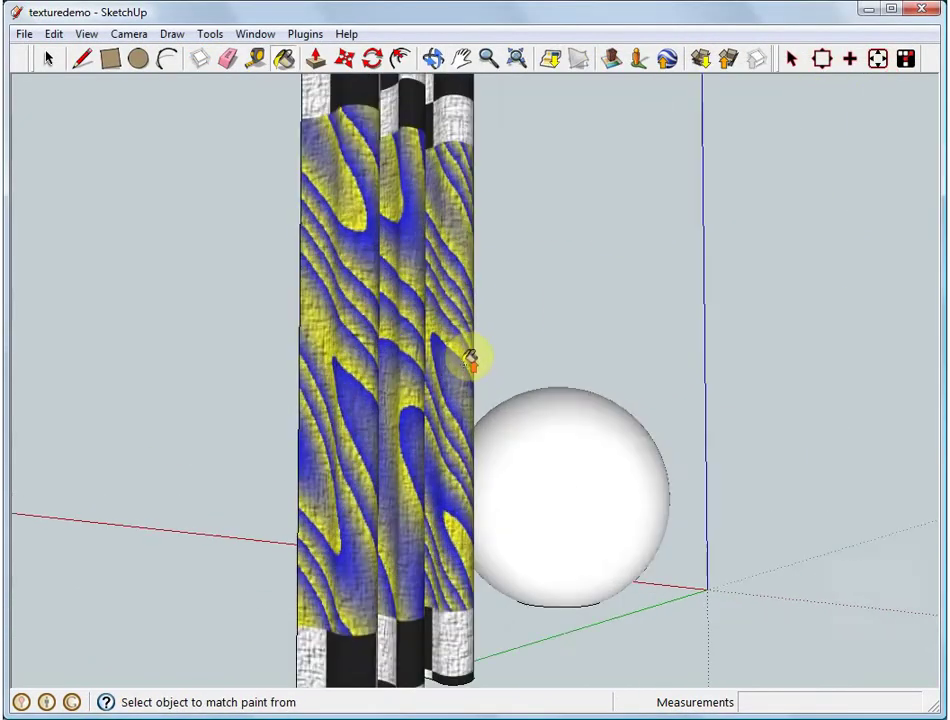
middle_drag(470, 360, 155, 127)
click(42, 57)
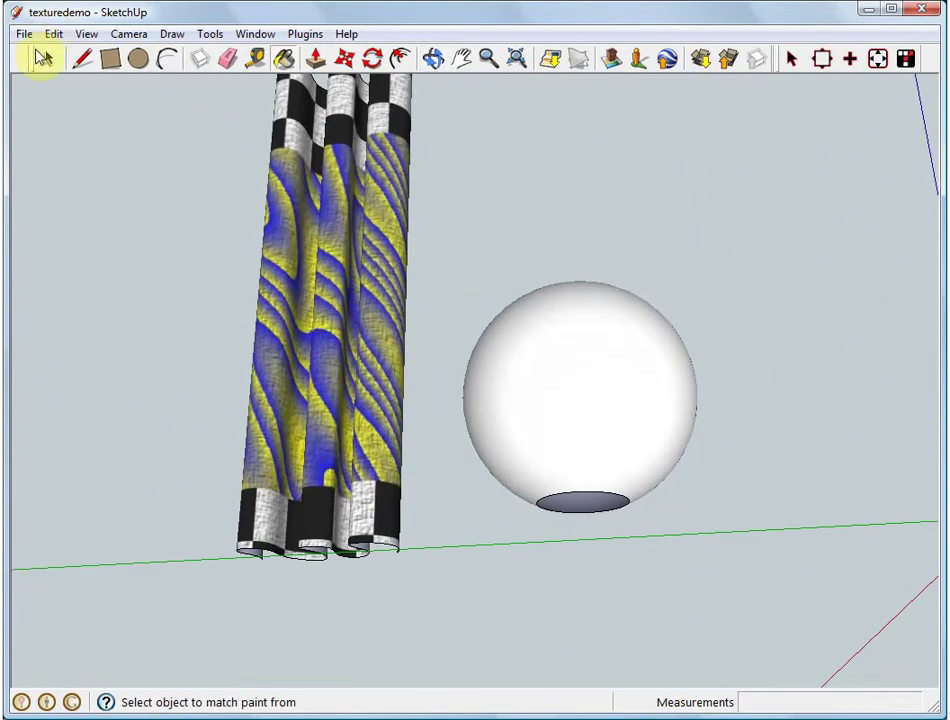
Create a 640-high, both-sides, Spherical-mapped png texture on the sphere
click(579, 408)
right_click(594, 396)
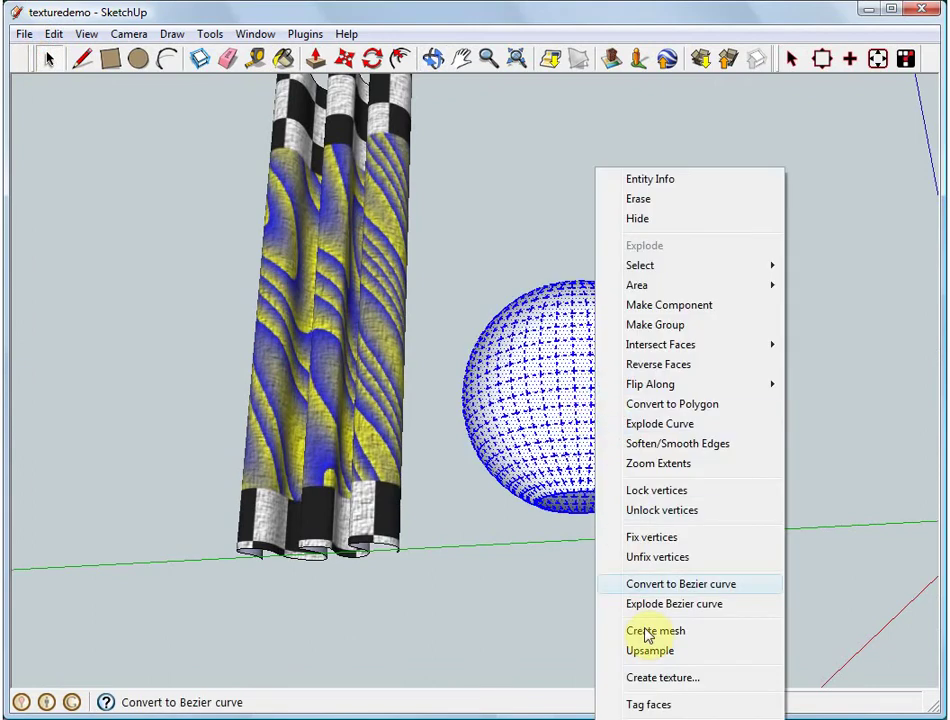
click(664, 679)
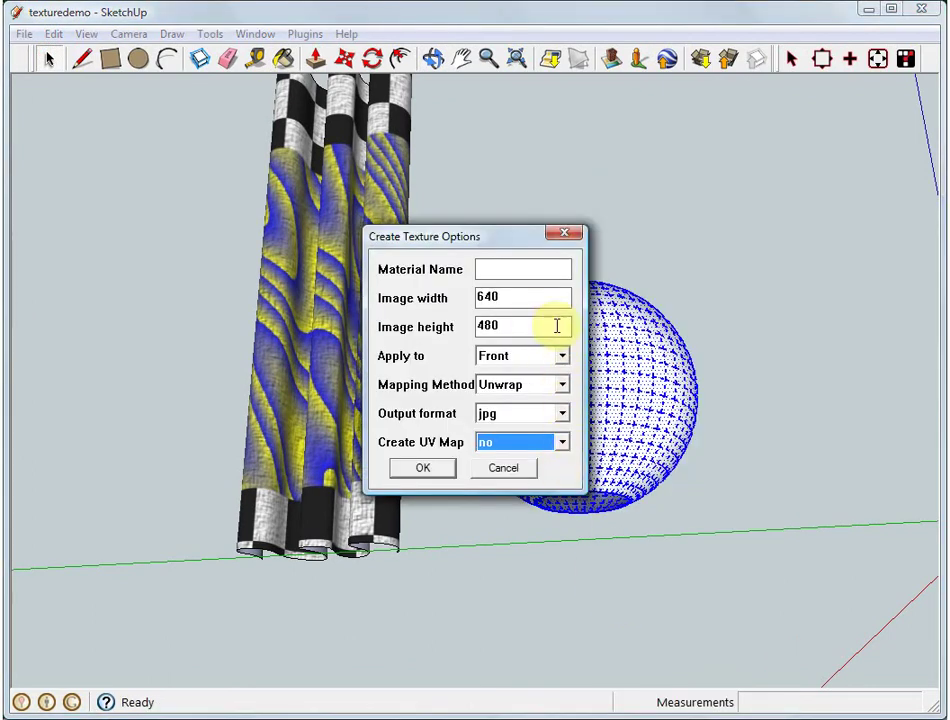
drag(511, 324, 463, 326)
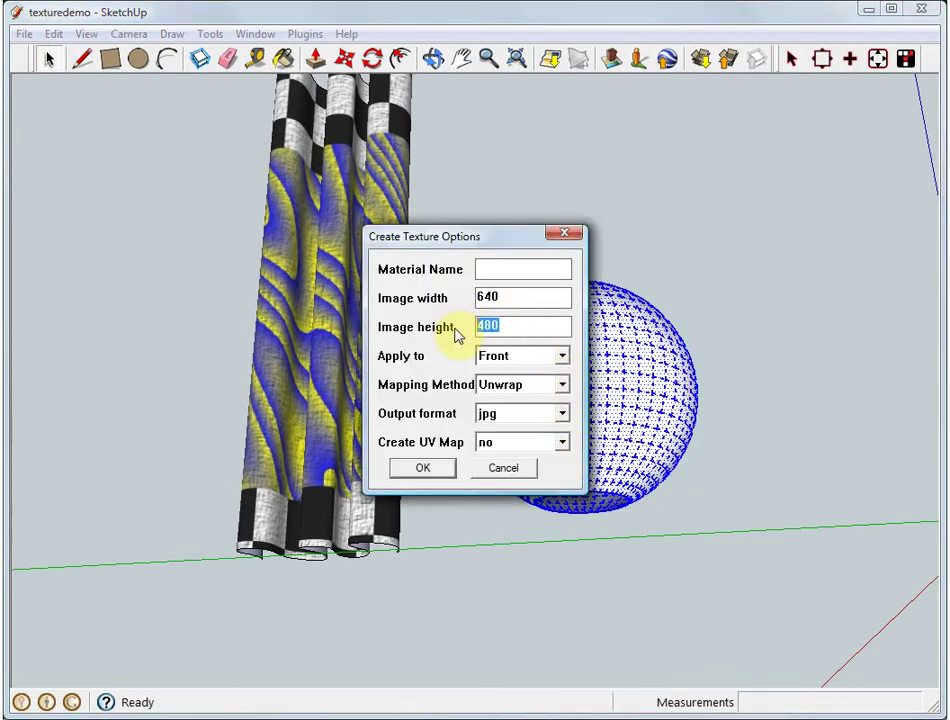
text(640)
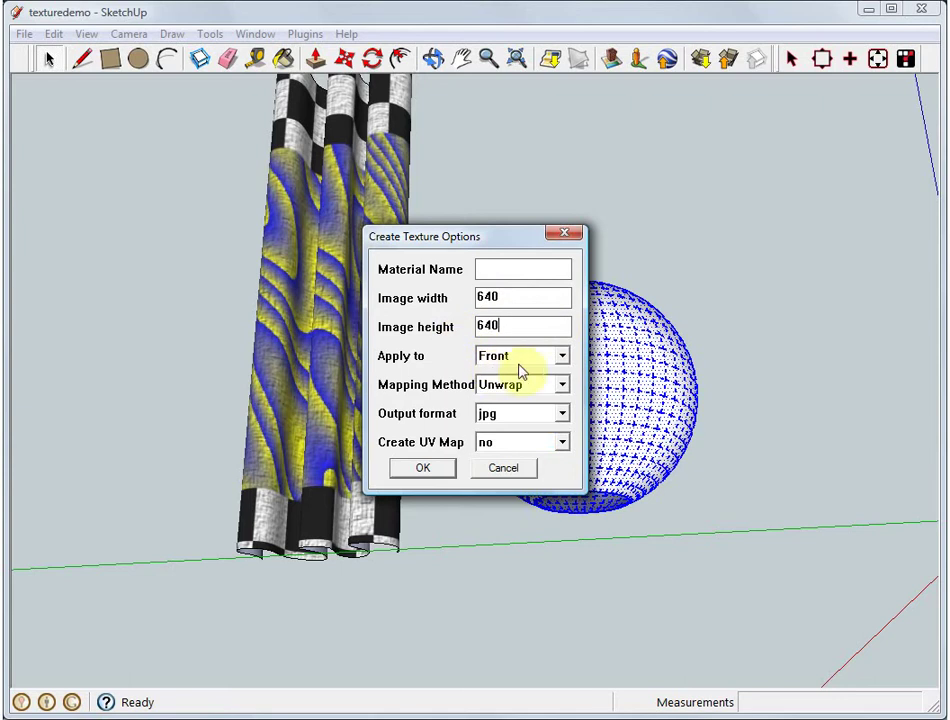
click(563, 357)
click(515, 376)
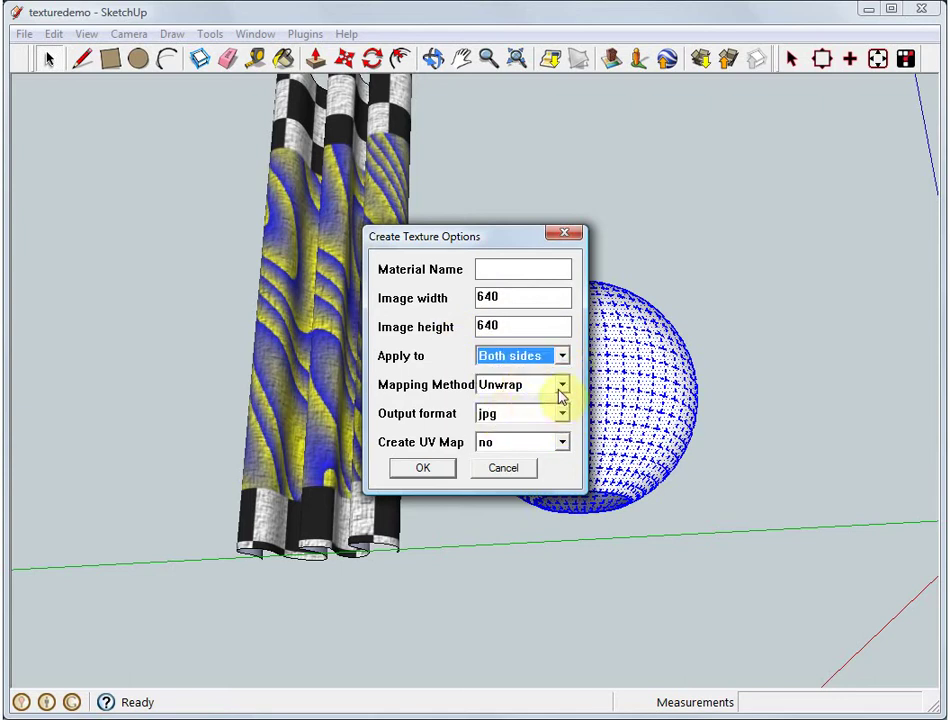
click(559, 390)
click(518, 417)
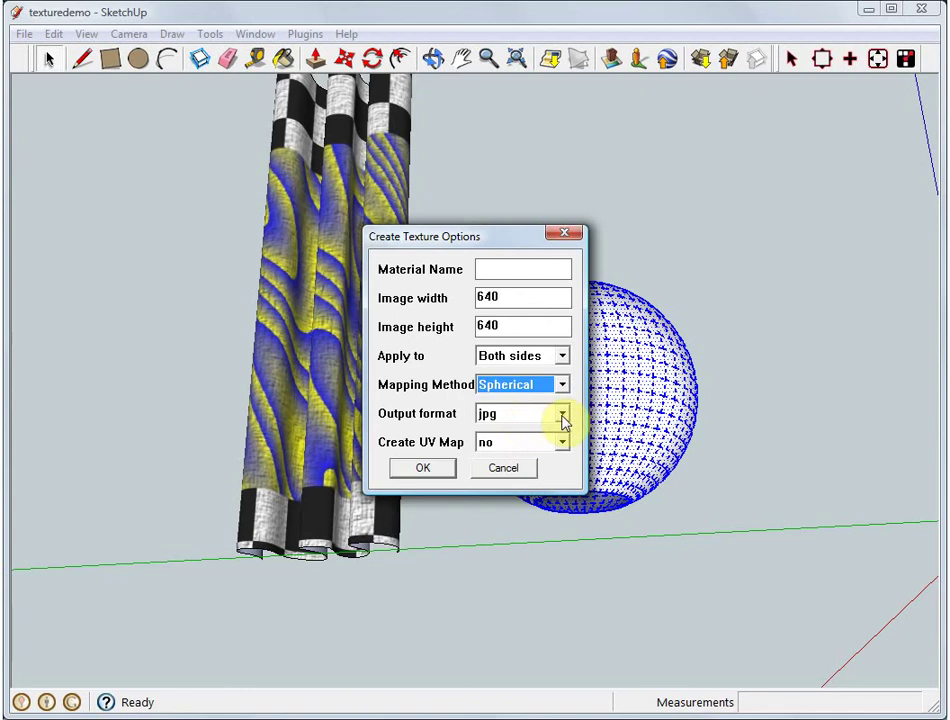
click(563, 421)
click(509, 447)
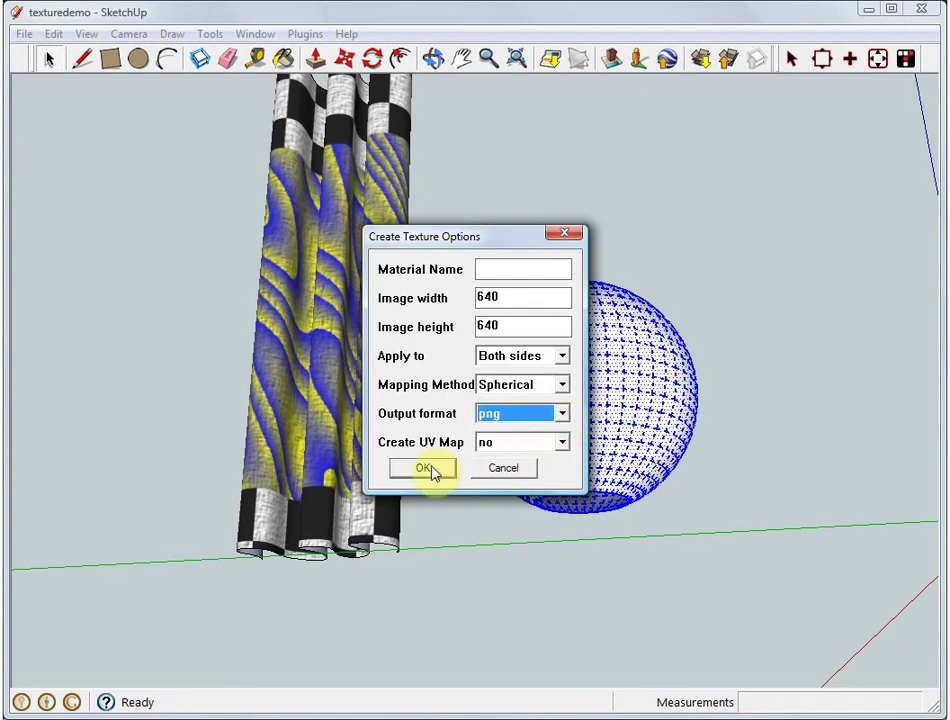
click(425, 470)
Orbit to the textured sphere and bring up its new material's actions in Materials
click(505, 307)
middle_drag(505, 307, 592, 535)
scroll(619, 297, up, 2)
middle_drag(619, 297, 512, 425)
click(285, 60)
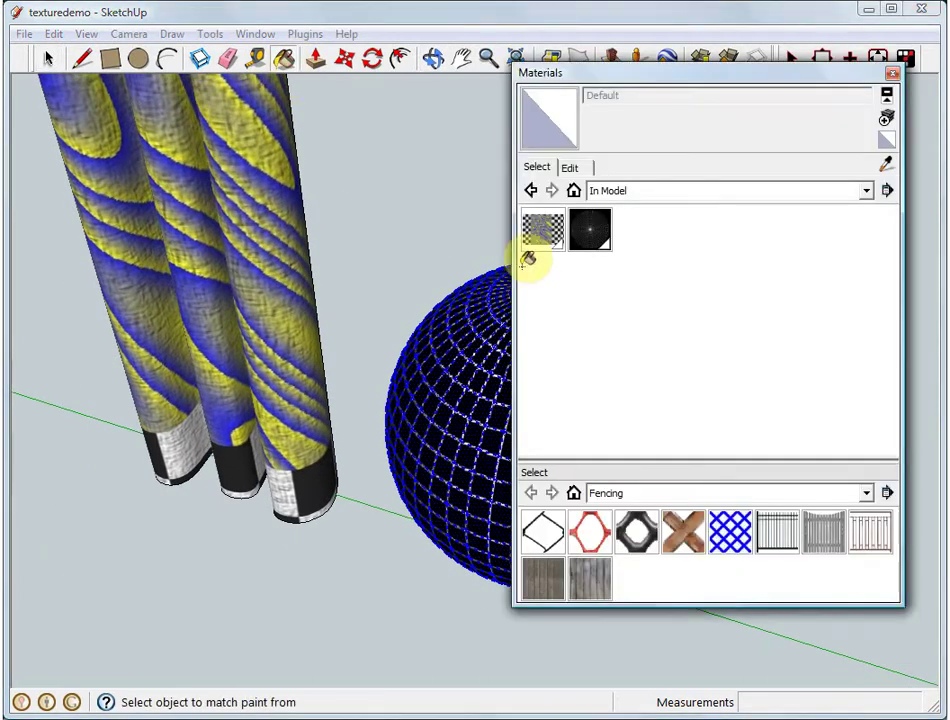
right_click(591, 240)
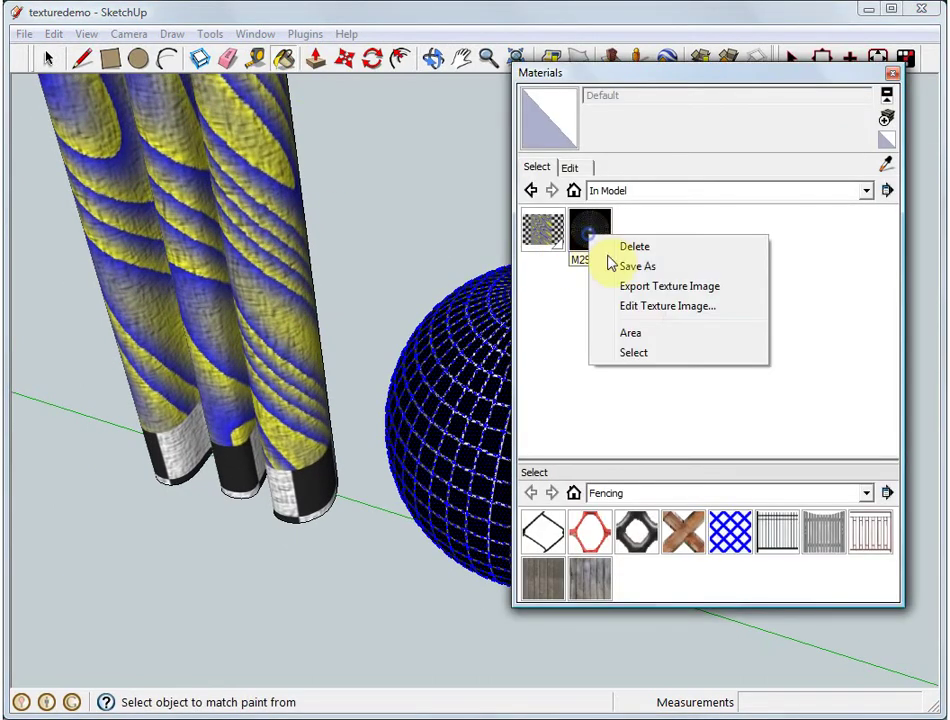
Open the sphere texture in GIMP, duplicate Background and add a grayscale-copy mask to the duplicate
click(606, 308)
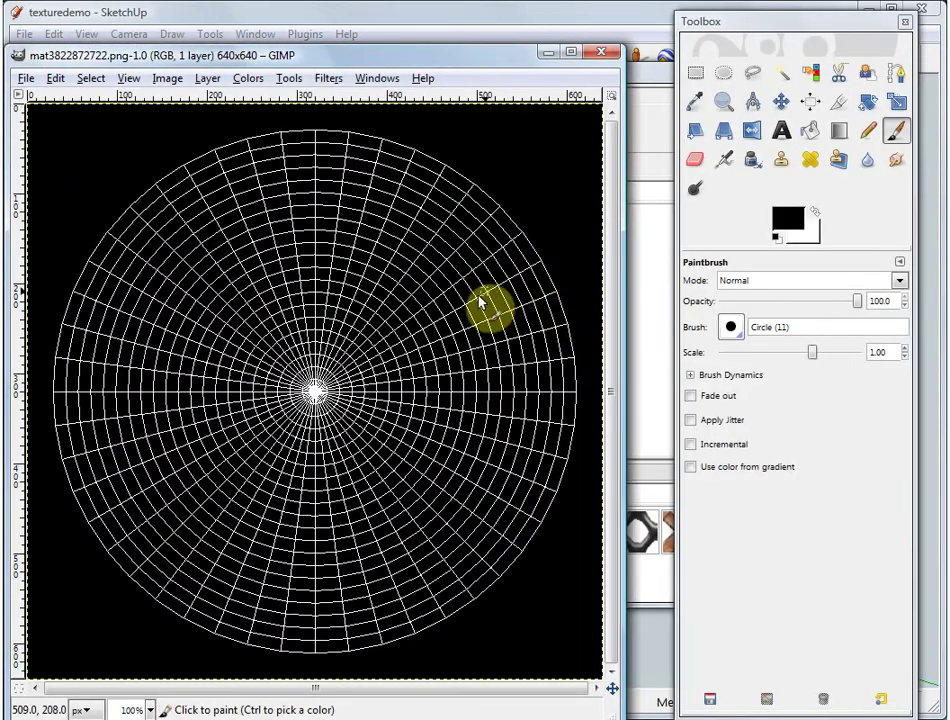
key(ctrl+l)
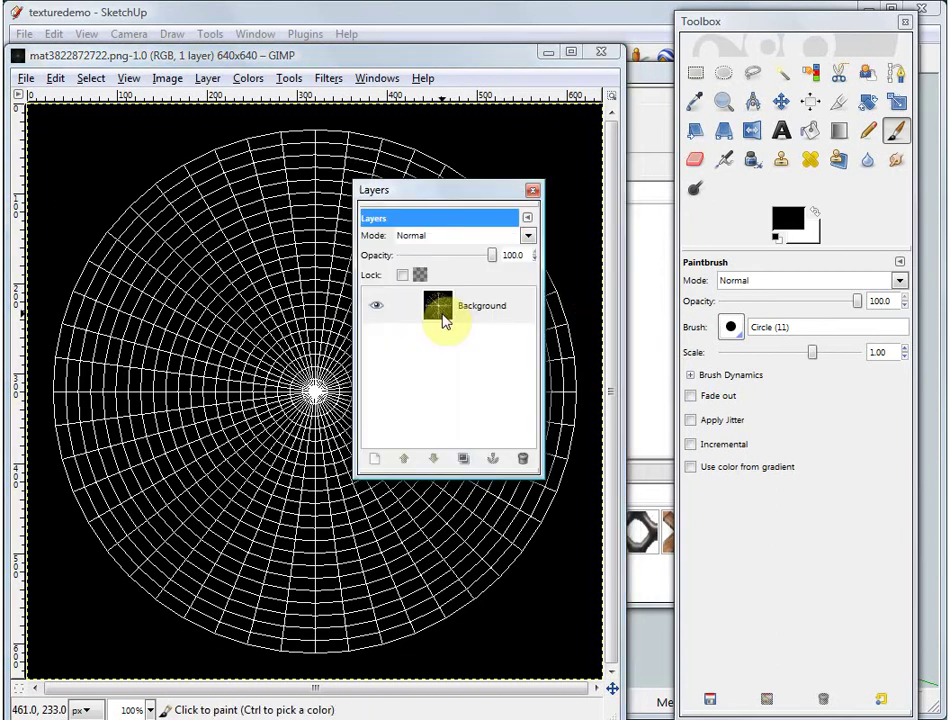
right_click(440, 314)
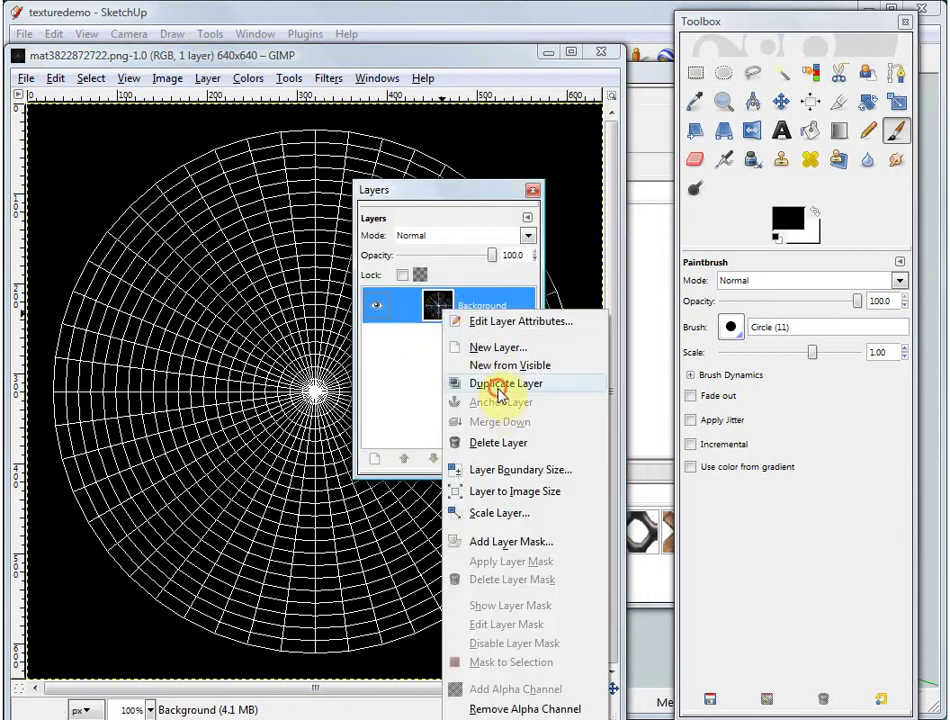
click(500, 393)
right_click(440, 305)
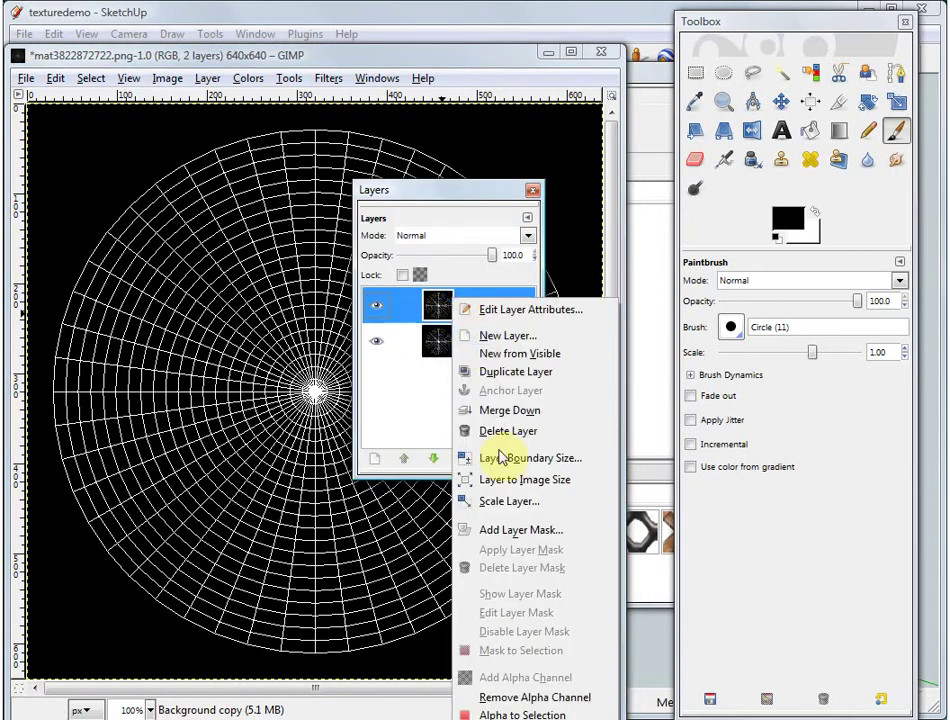
click(528, 530)
click(57, 261)
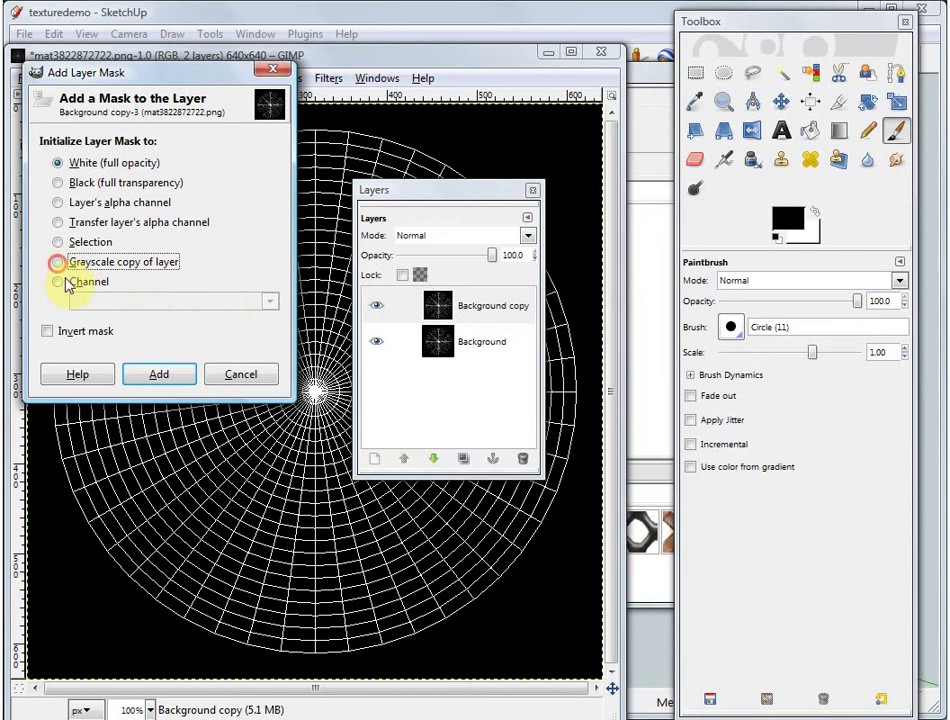
click(159, 376)
Render a black-and-white Checkerboard onto the Background layer
click(481, 343)
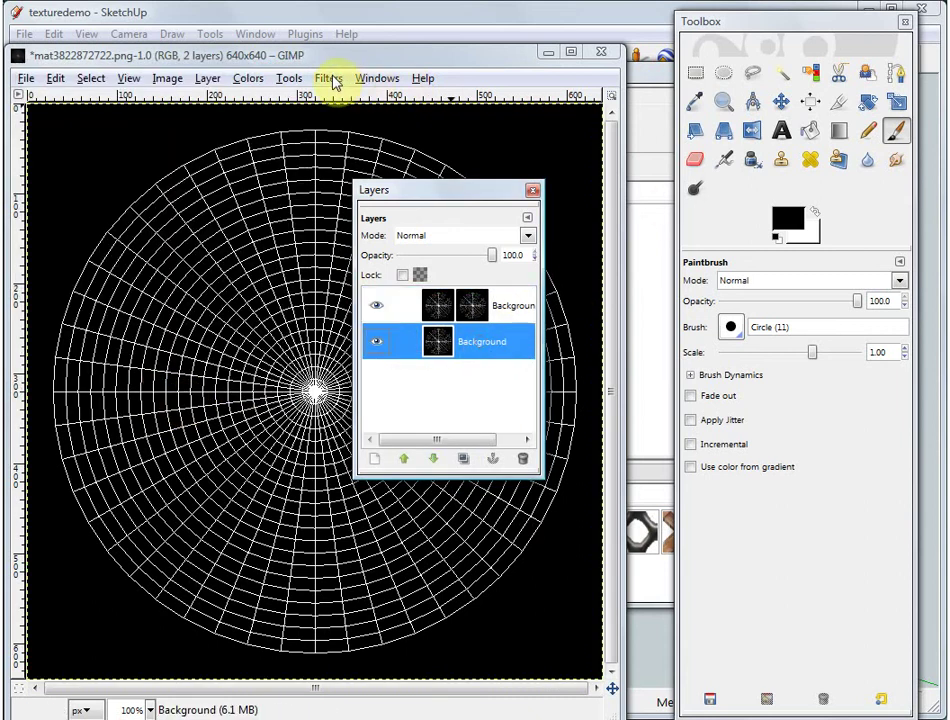
click(330, 79)
mouse_move(492, 360)
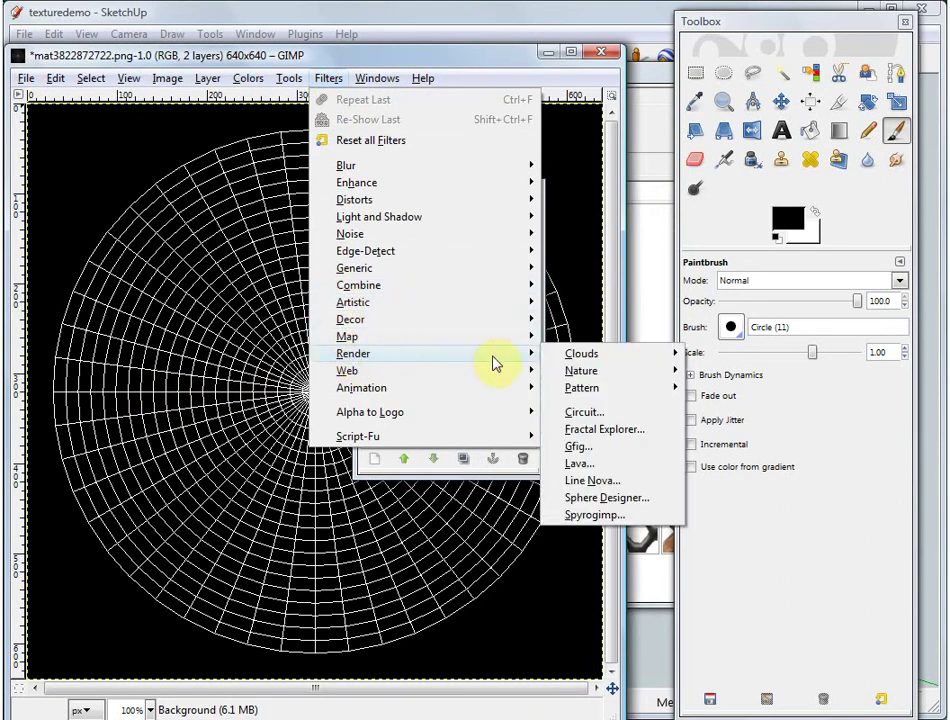
mouse_move(583, 389)
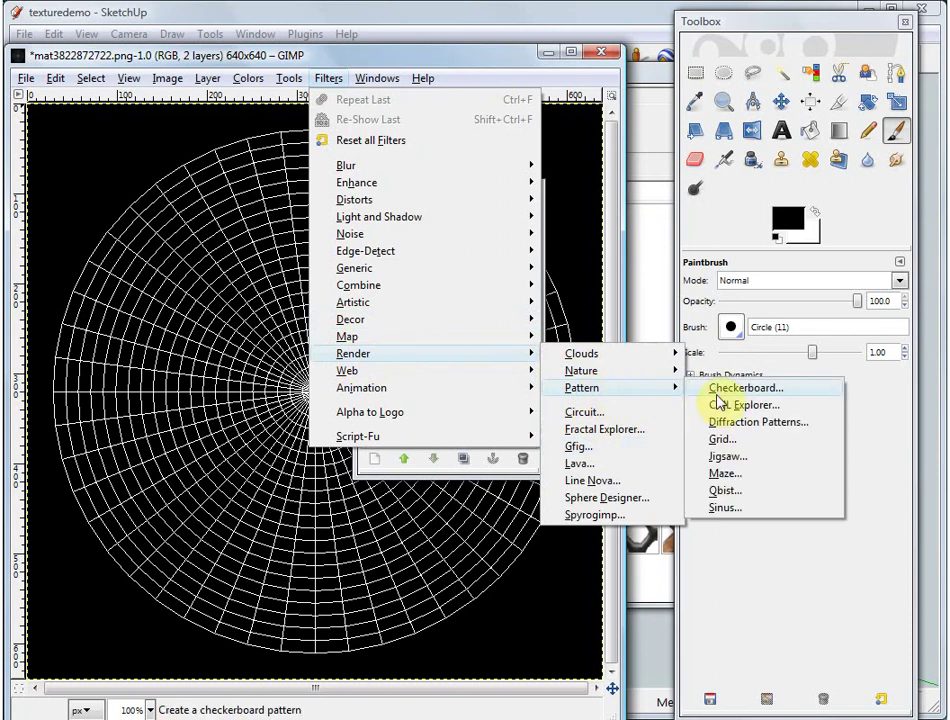
click(728, 389)
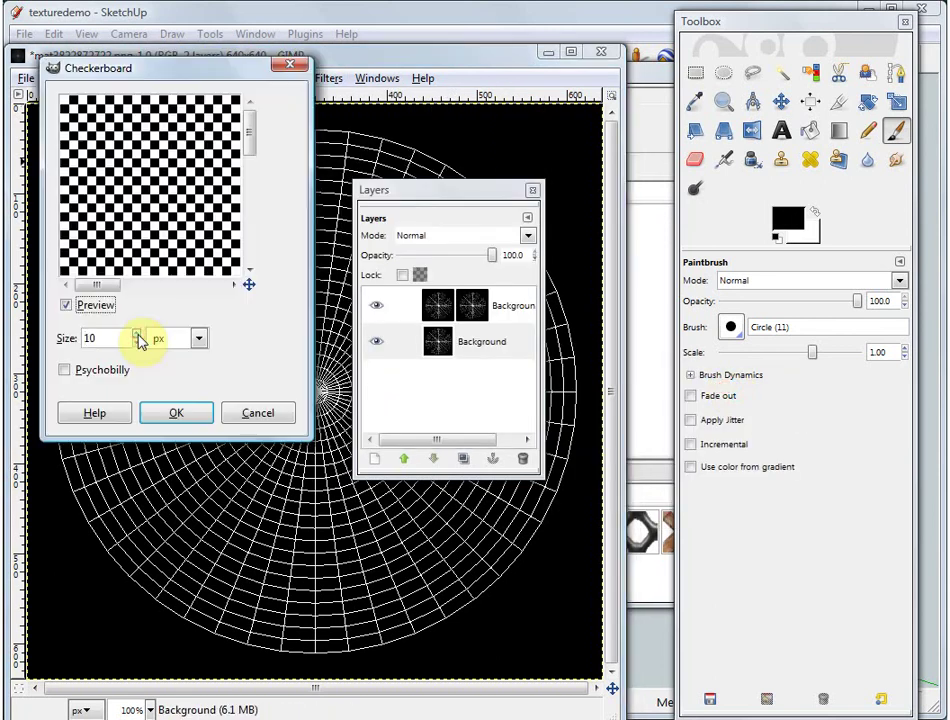
scroll(138, 340, up, 13)
click(176, 412)
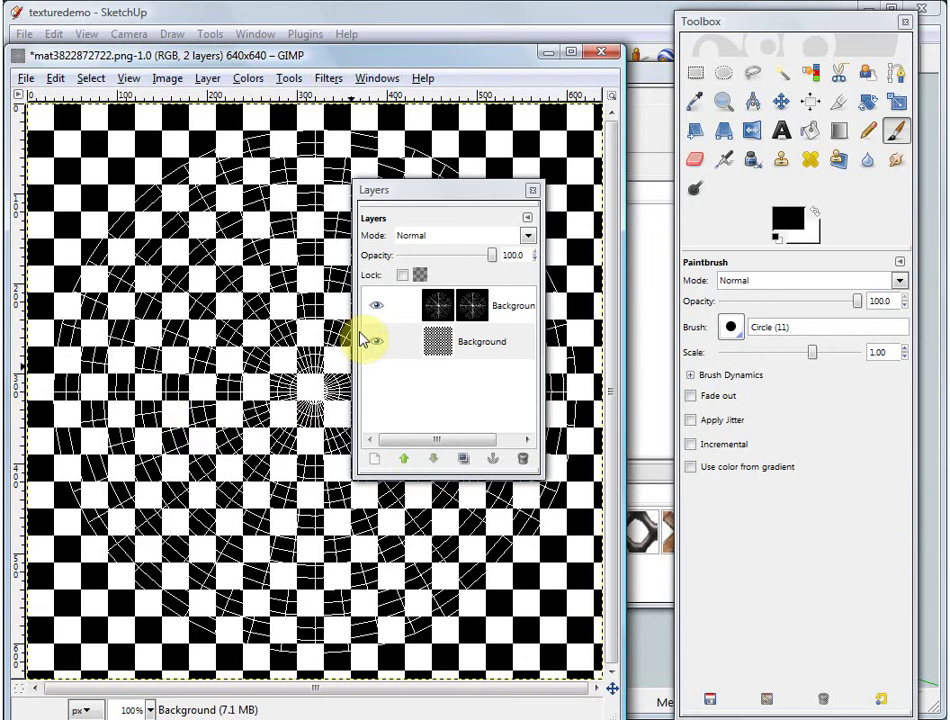
drag(472, 194, 760, 200)
Add a white, fully opaque layer mask to the Background layer
right_click(735, 352)
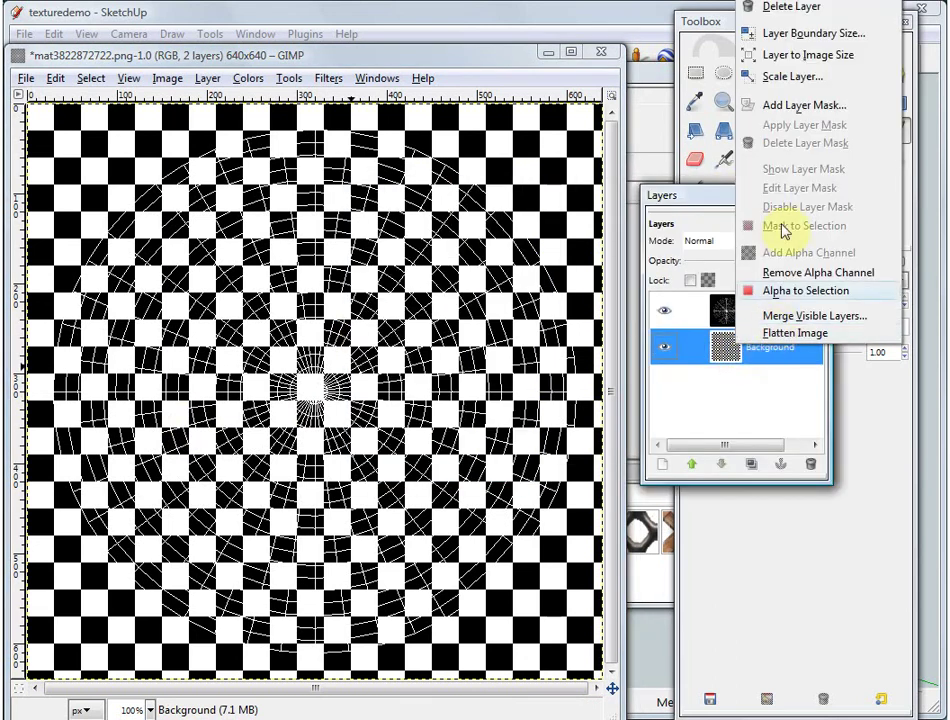
click(798, 108)
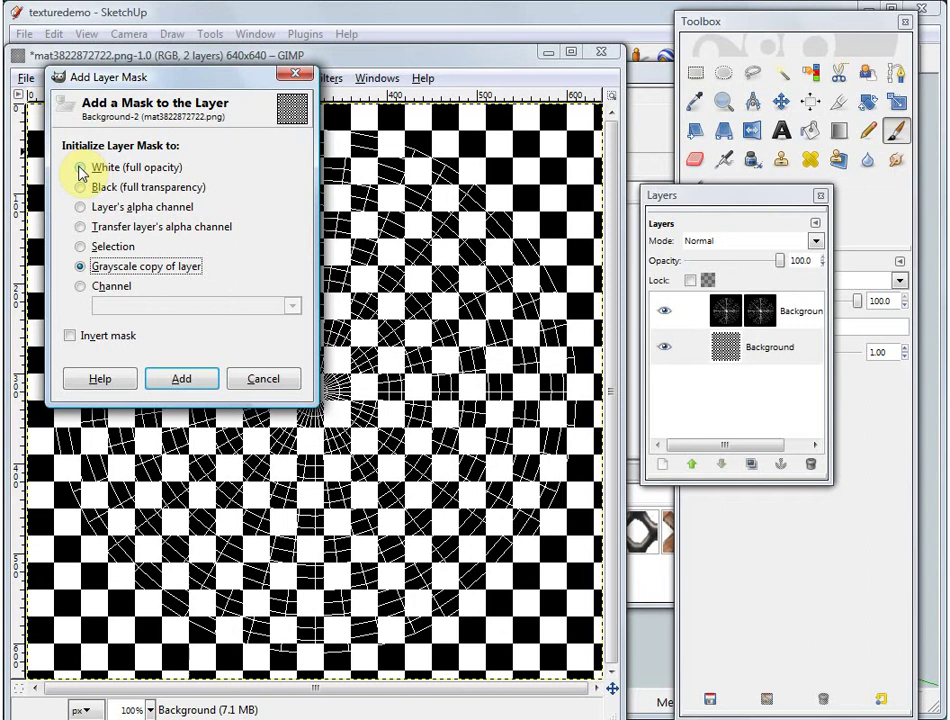
click(82, 172)
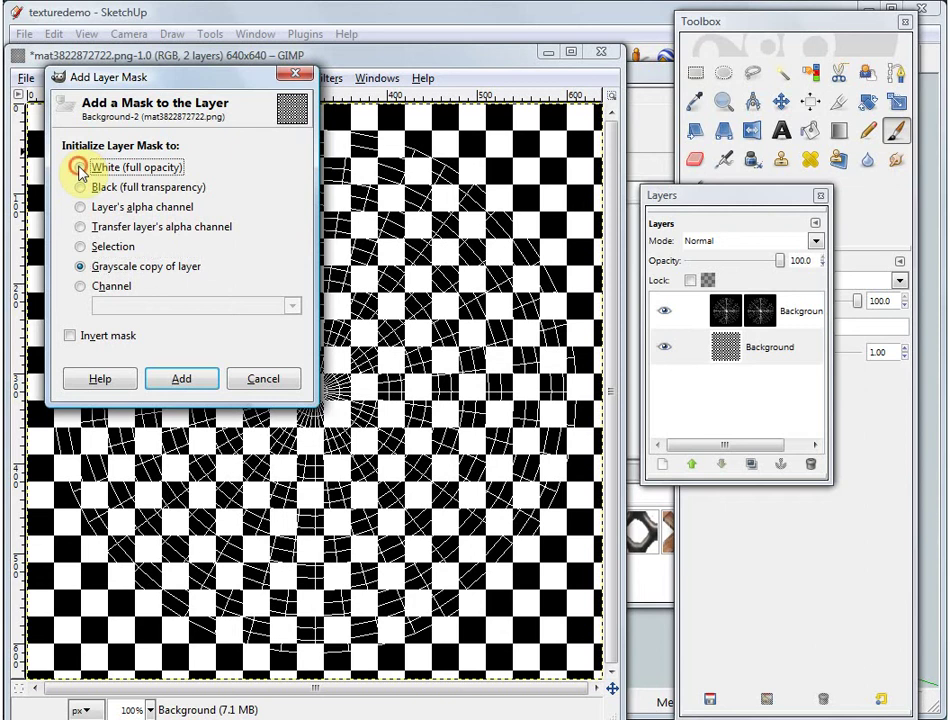
click(197, 373)
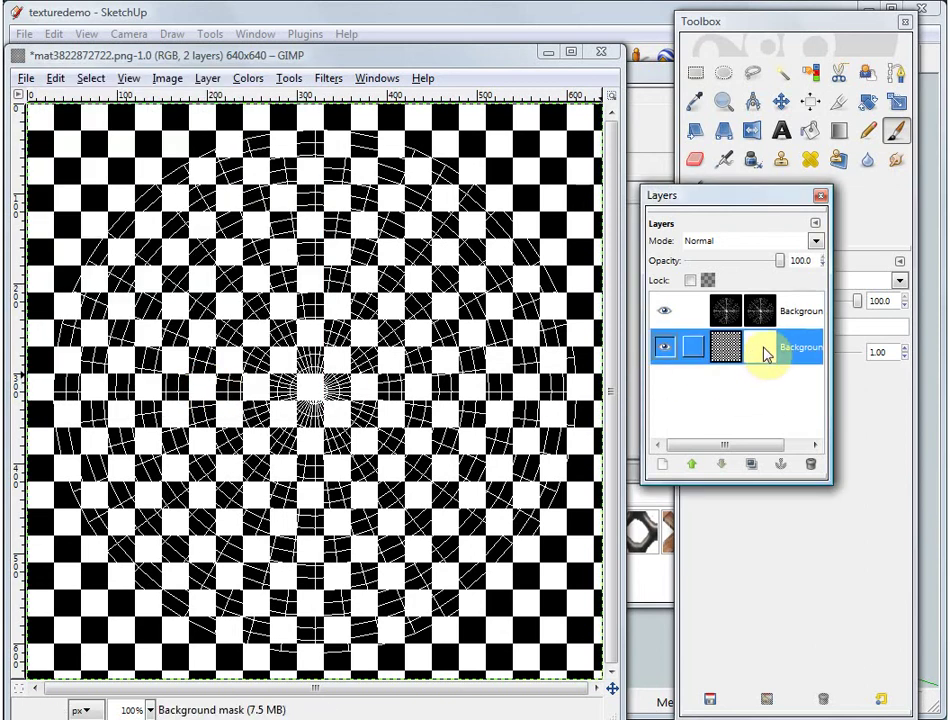
Select a wide middle rectangle and drag a left-to-right black-to-white gradient in the mask
click(695, 72)
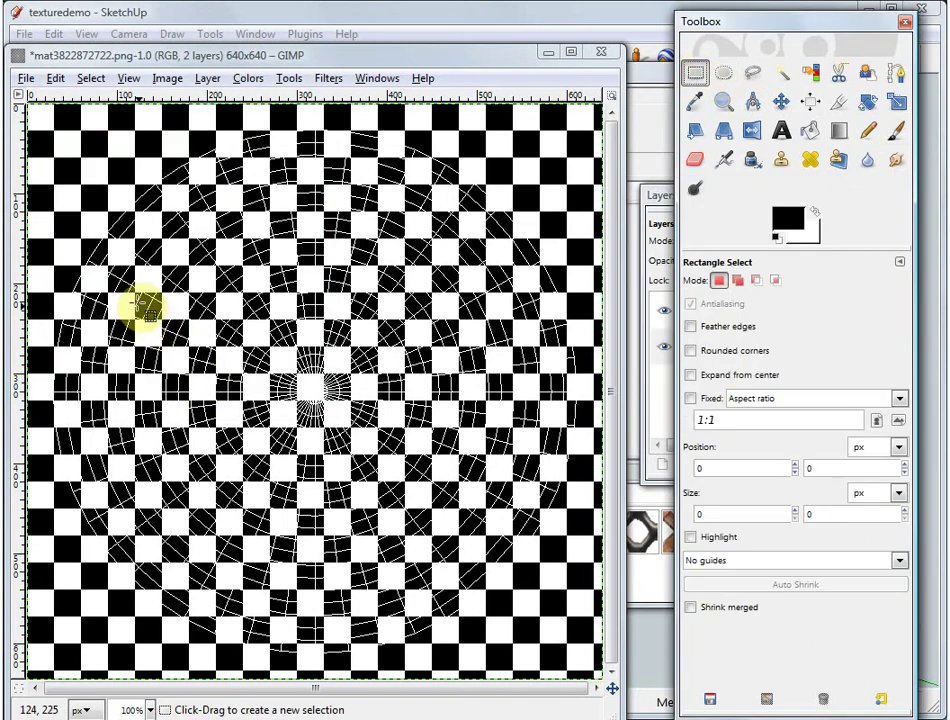
drag(141, 300, 522, 486)
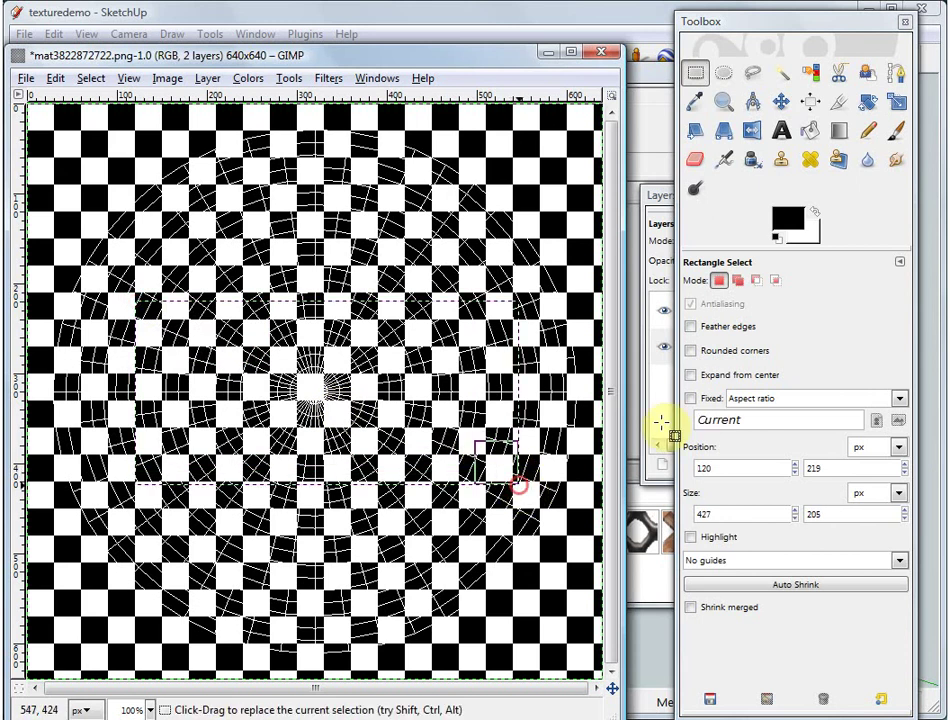
click(840, 133)
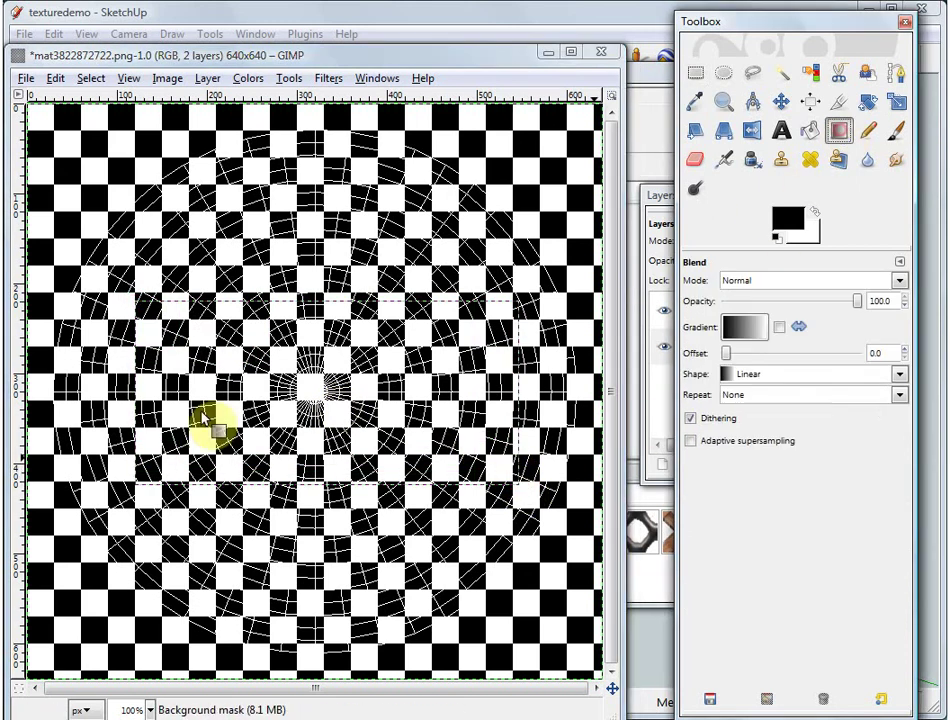
drag(147, 391, 495, 393)
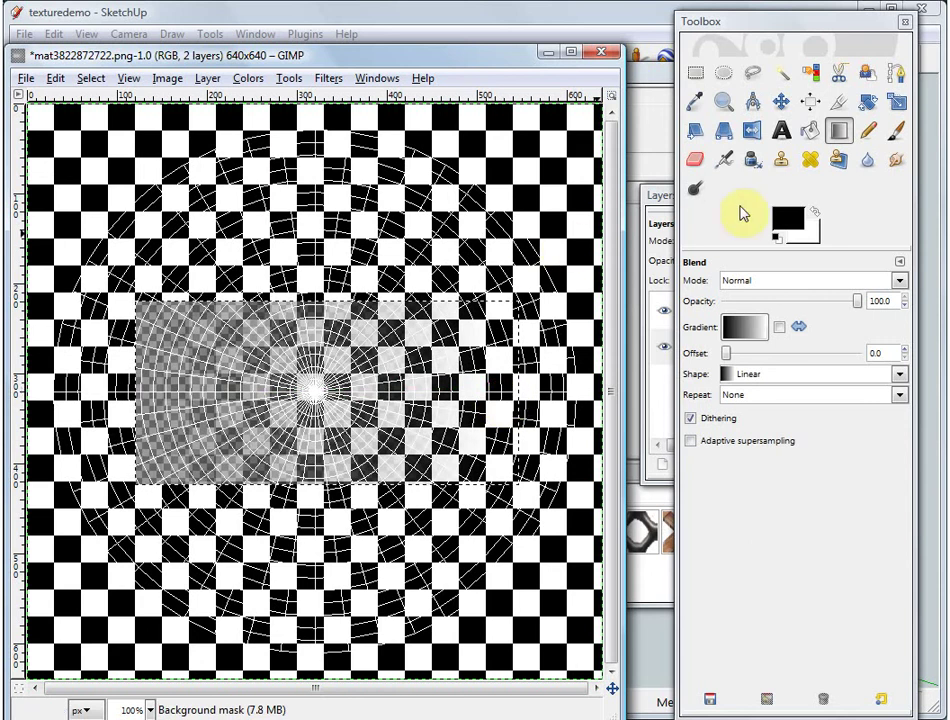
Type red 'Tgi3D' in 82 px Magneto Bold Semi-Expanded across the faded band
click(782, 131)
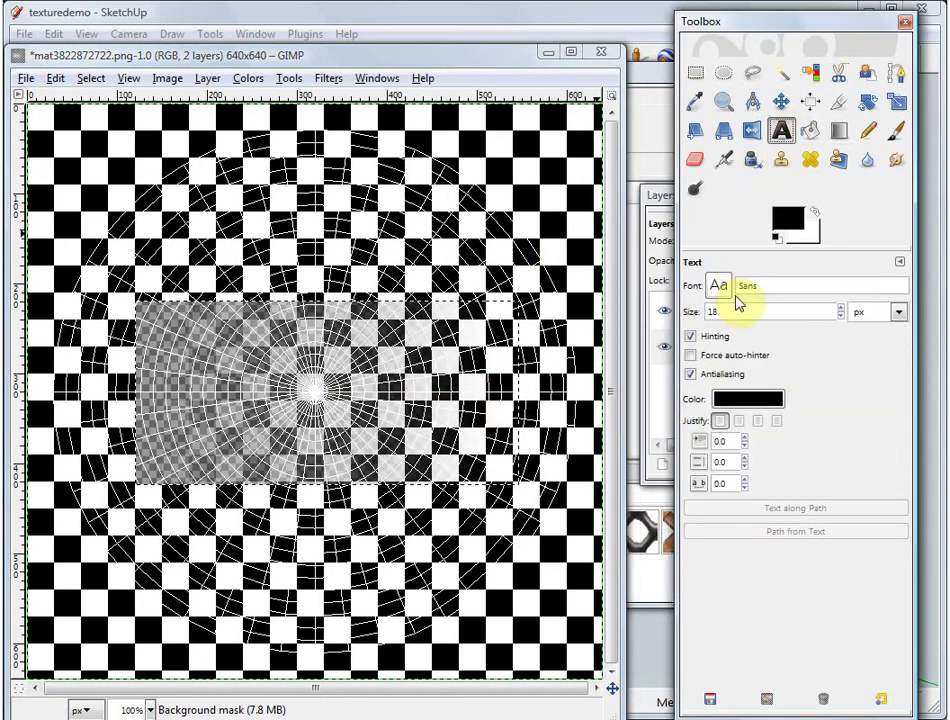
click(719, 287)
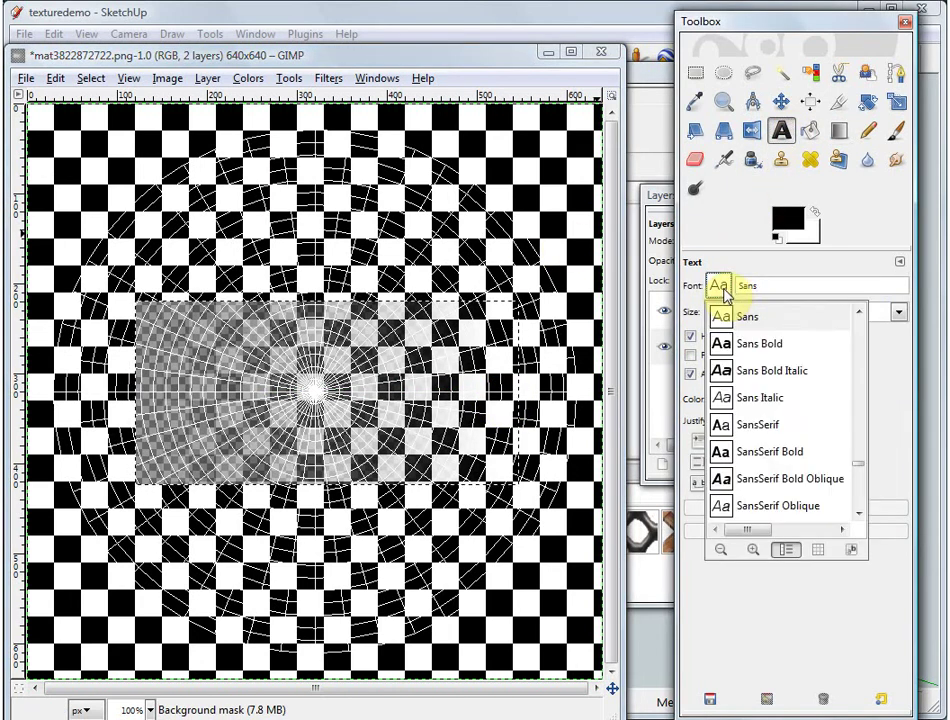
scroll(746, 462, up, 5)
key(Escape)
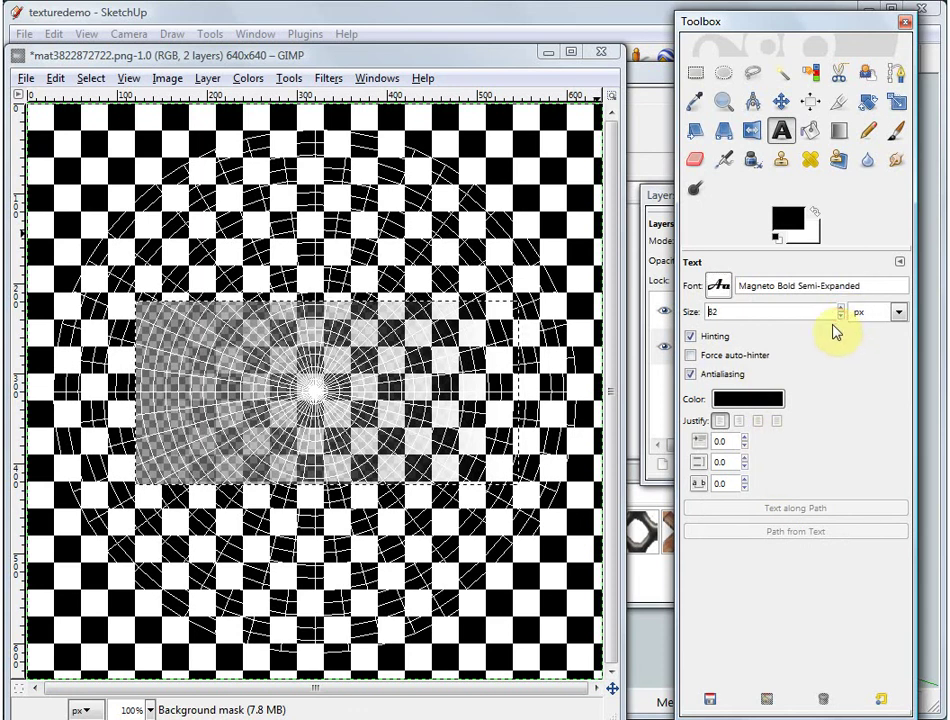
click(745, 402)
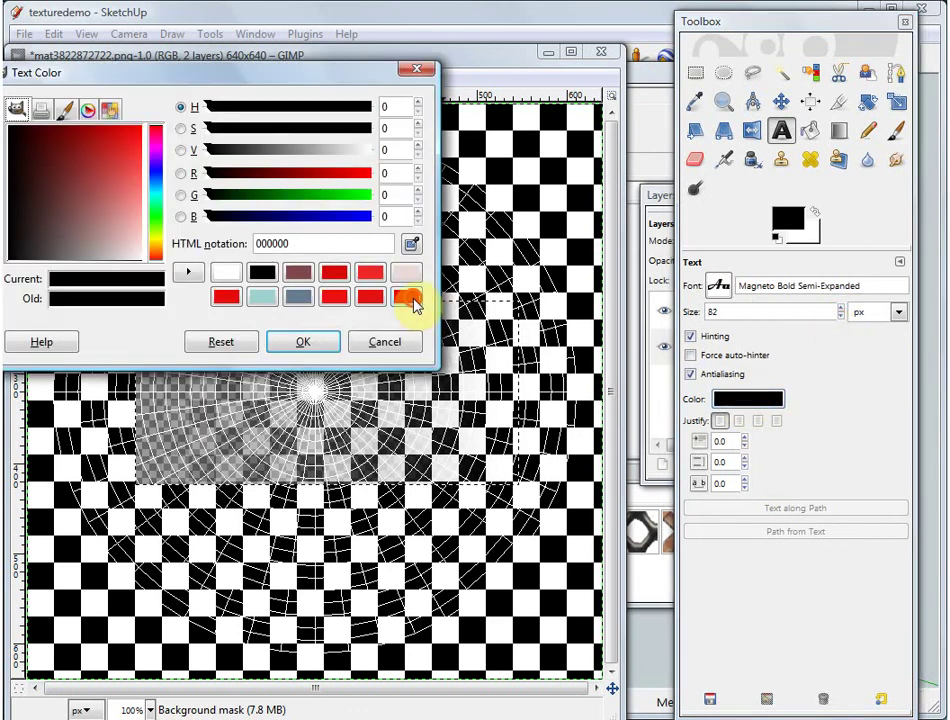
click(410, 300)
click(299, 342)
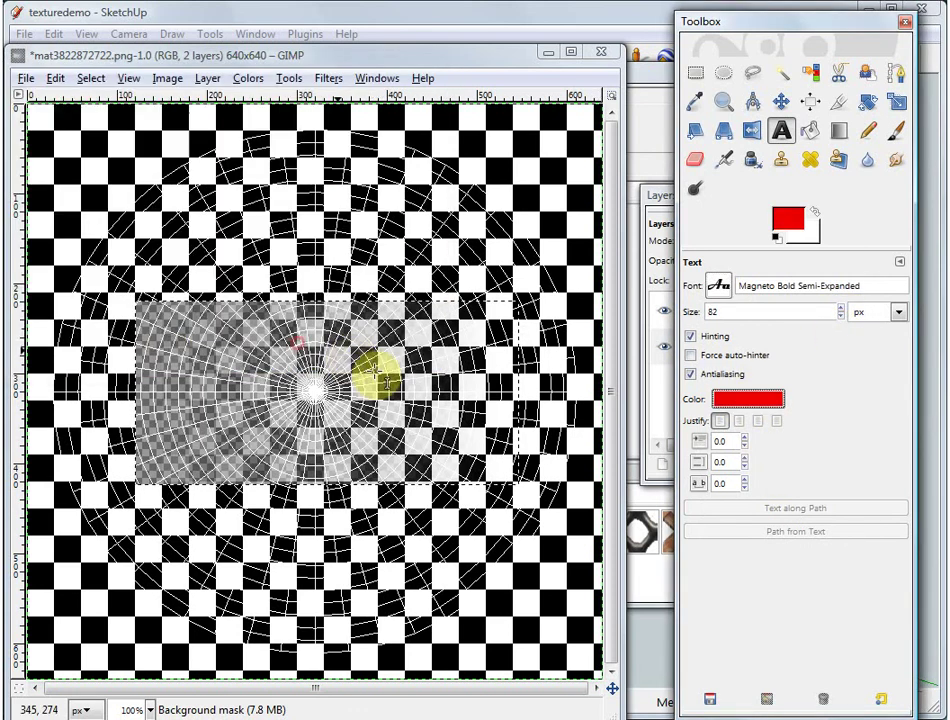
click(165, 345)
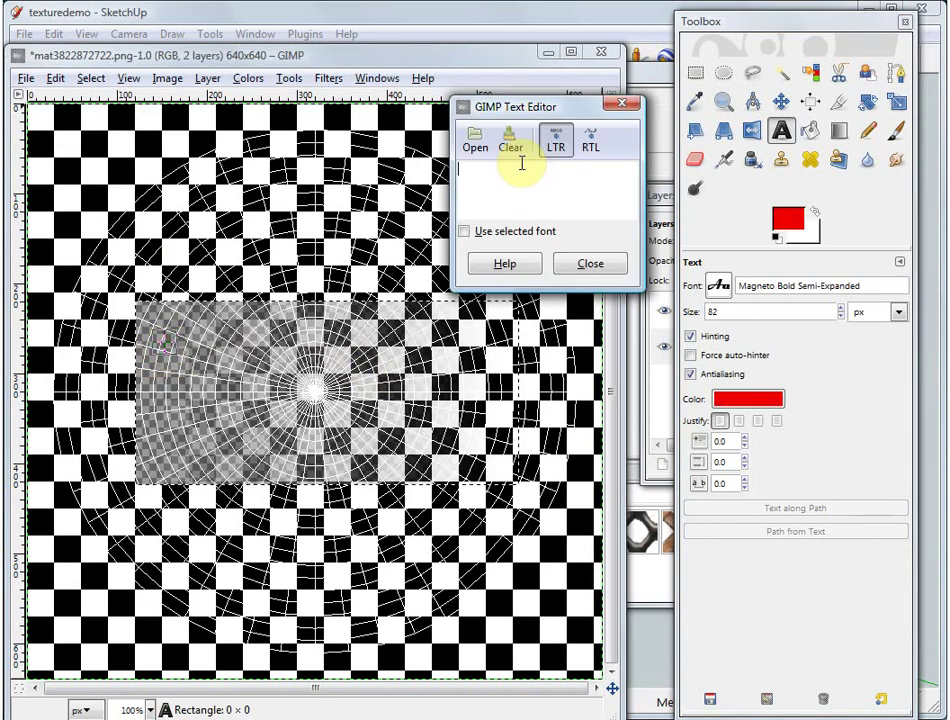
text(Tgi3D)
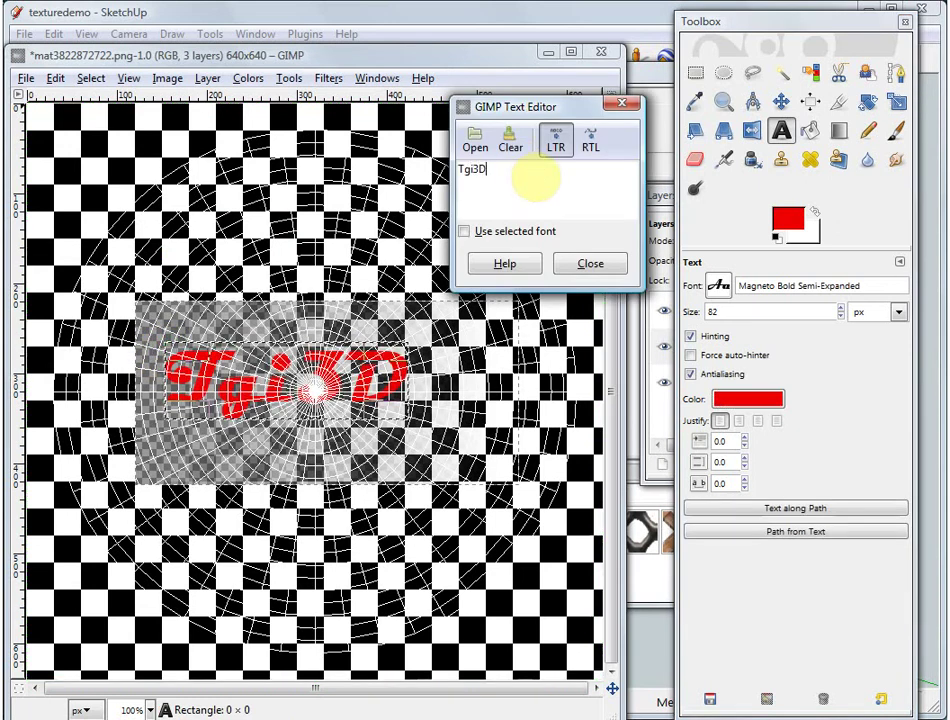
click(624, 106)
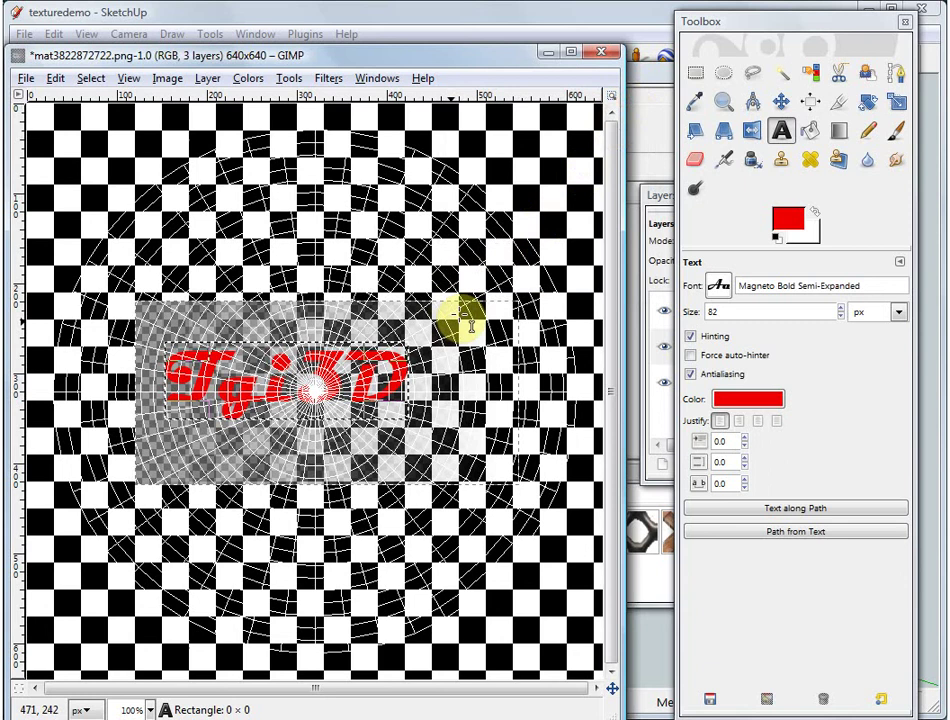
Merge the text layer down and delete the top grid-line layer
click(662, 220)
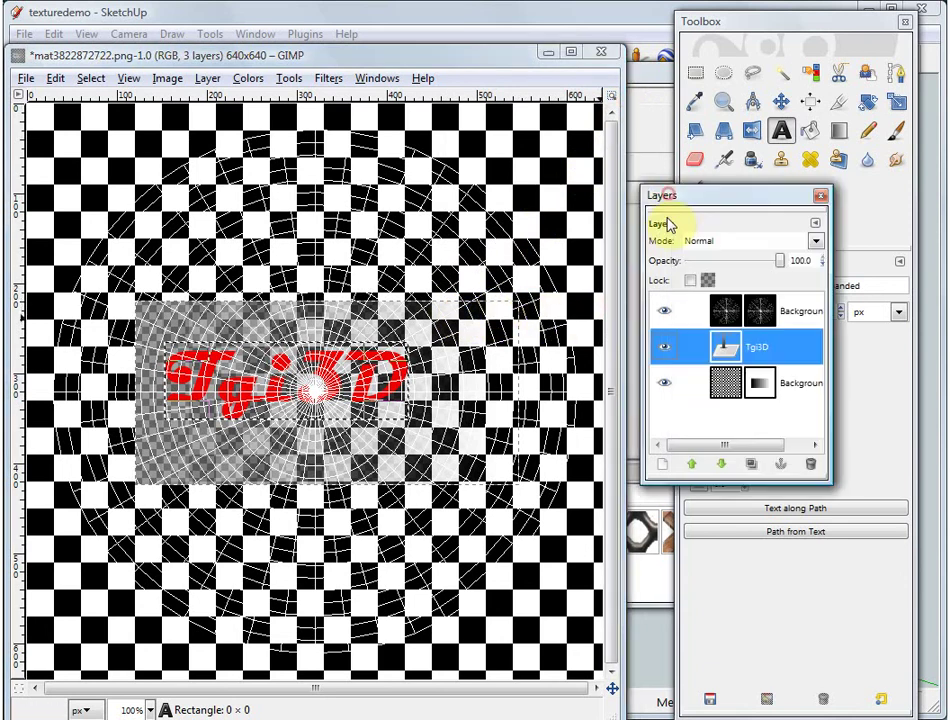
right_click(744, 364)
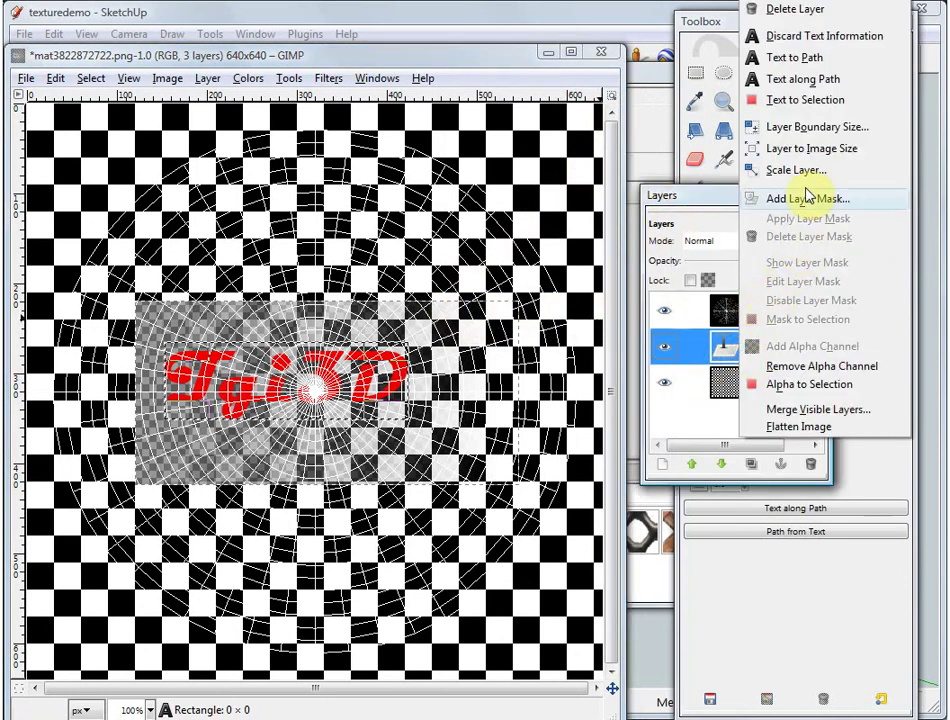
click(800, 5)
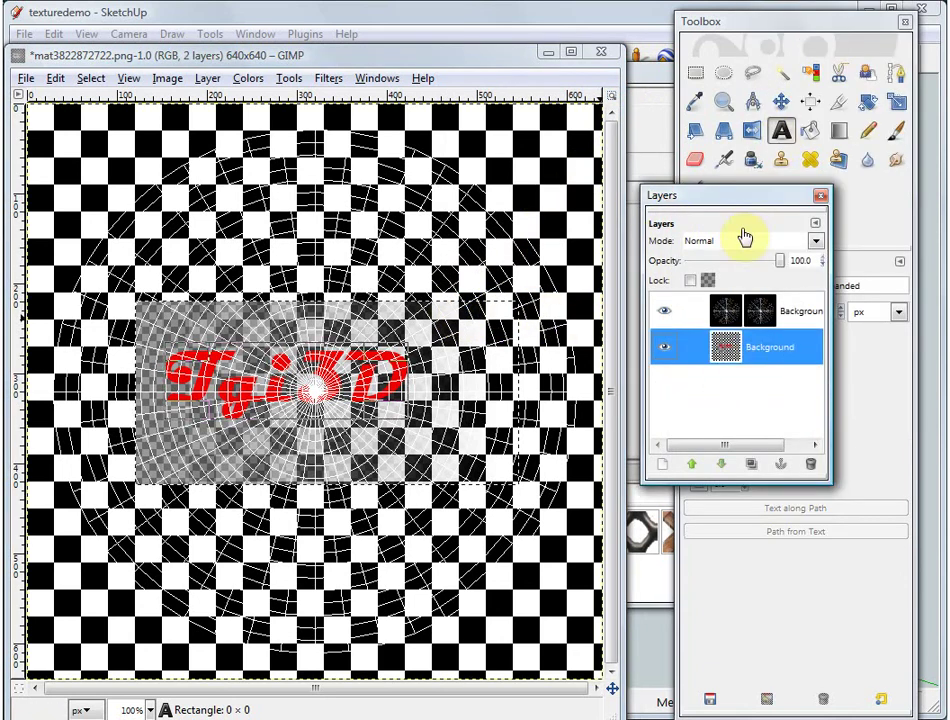
right_click(735, 318)
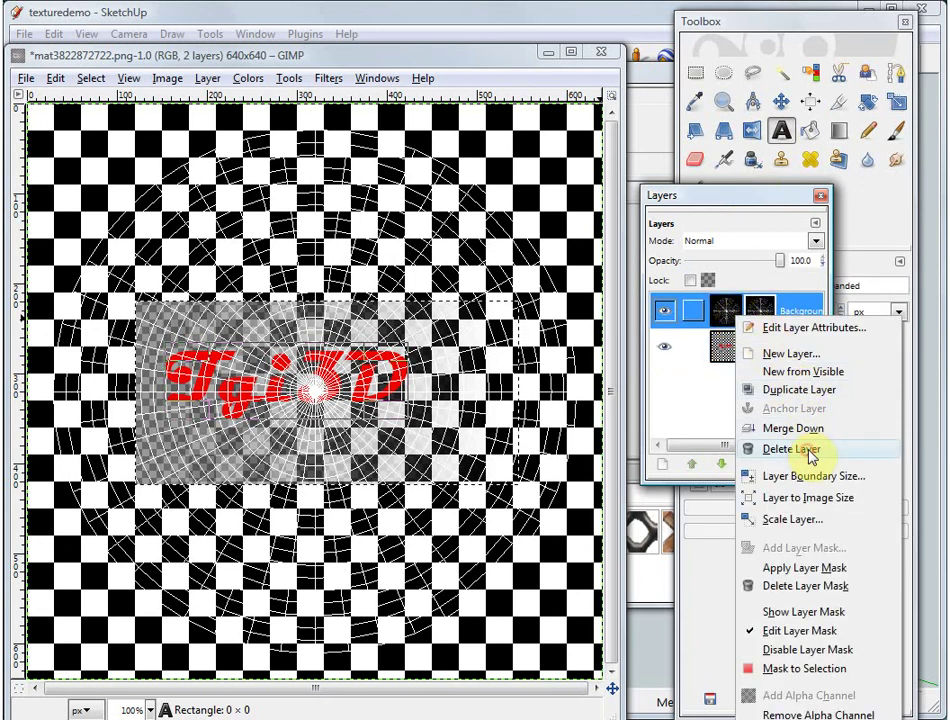
click(793, 449)
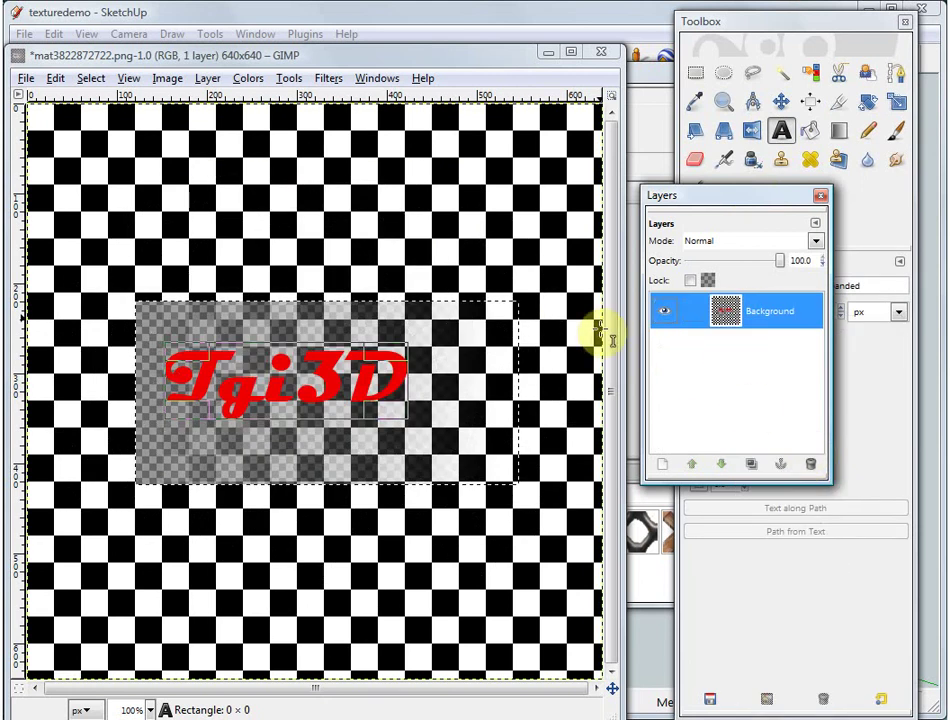
Save the edited texture in GIMP and close its image, Layers and Toolbox windows
click(27, 80)
click(53, 220)
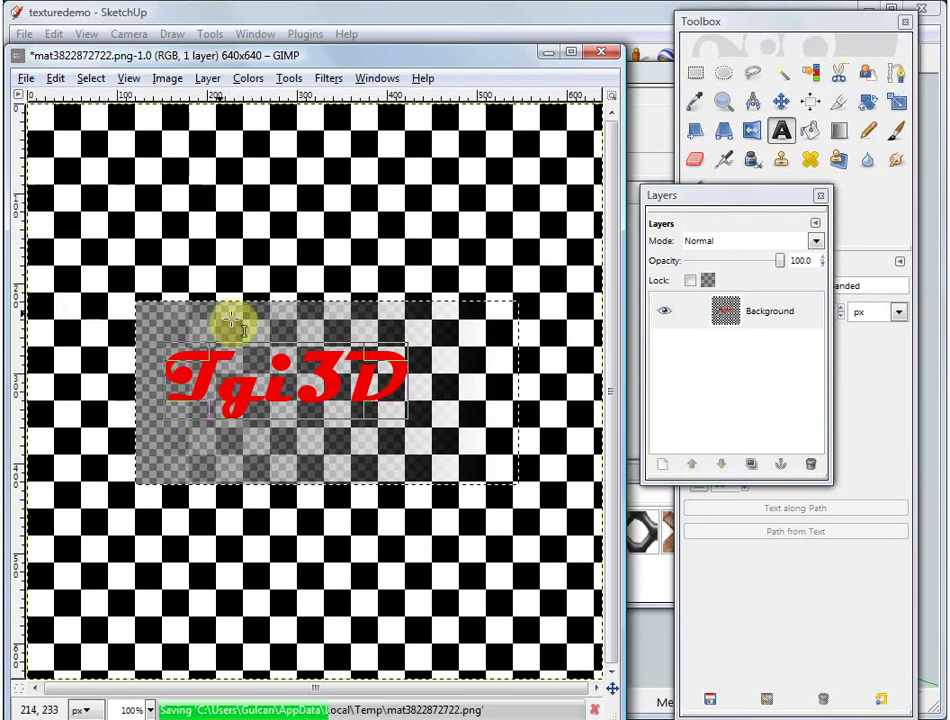
click(601, 51)
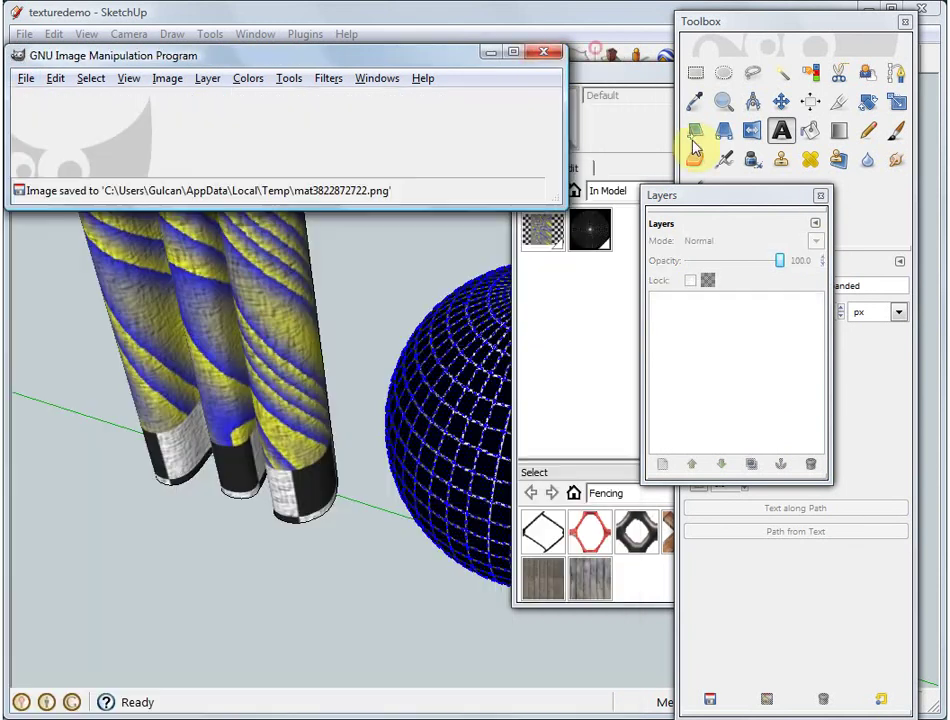
click(820, 197)
click(549, 51)
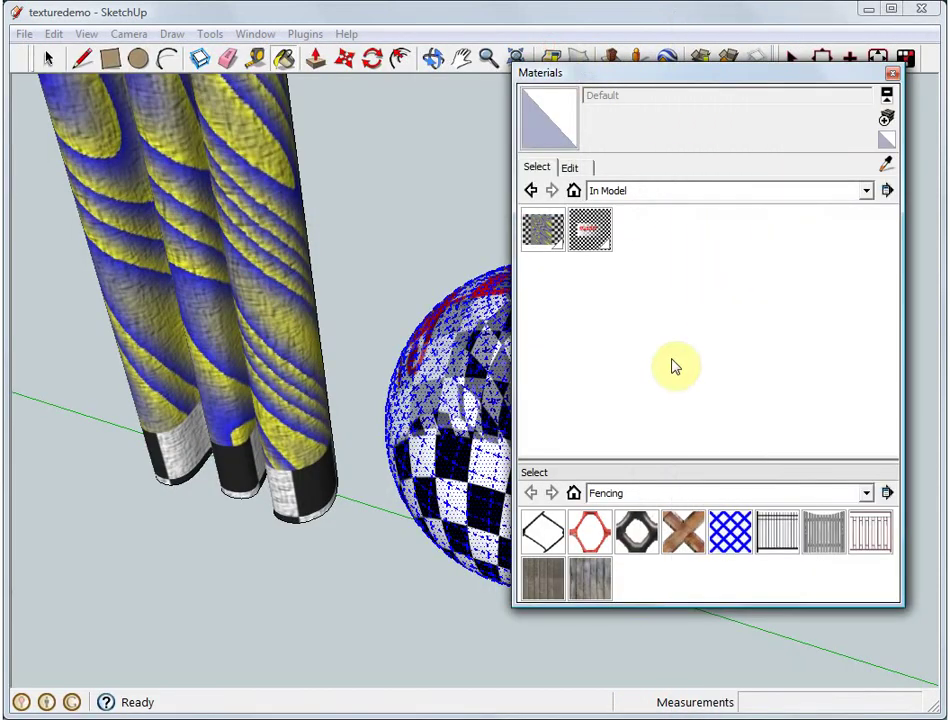
Close the Materials panel and orbit to inspect the red Tgi3D lettering on the sphere
click(892, 77)
click(47, 58)
click(509, 269)
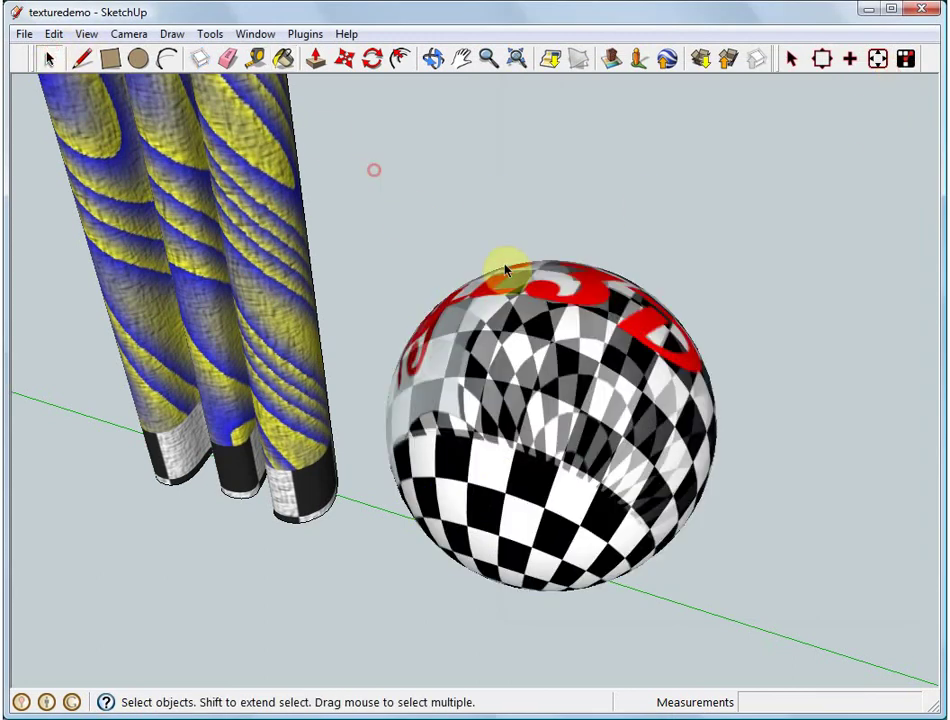
middle_drag(509, 269, 615, 388)
scroll(547, 417, up, 6)
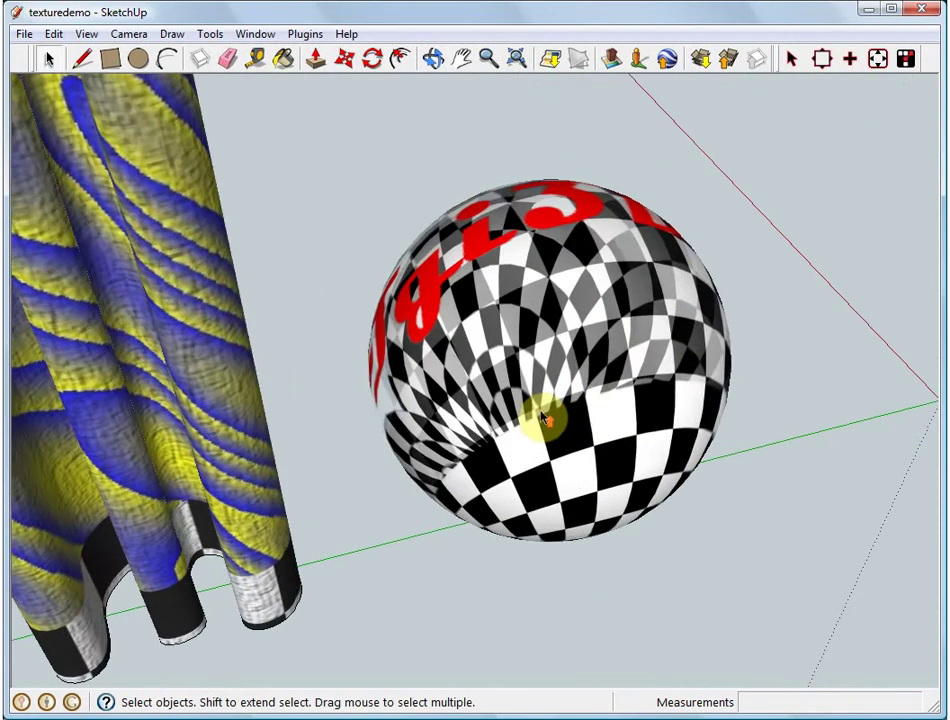